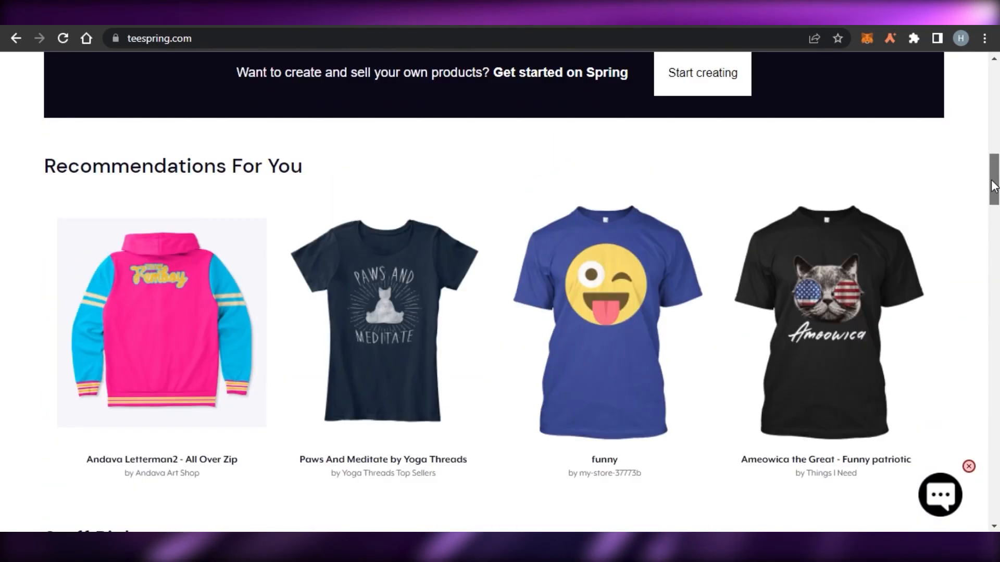
Look over the Teespring homepage from the welcome banner down to the bulk-order section for 100+ units
drag(993, 183, 993, 93)
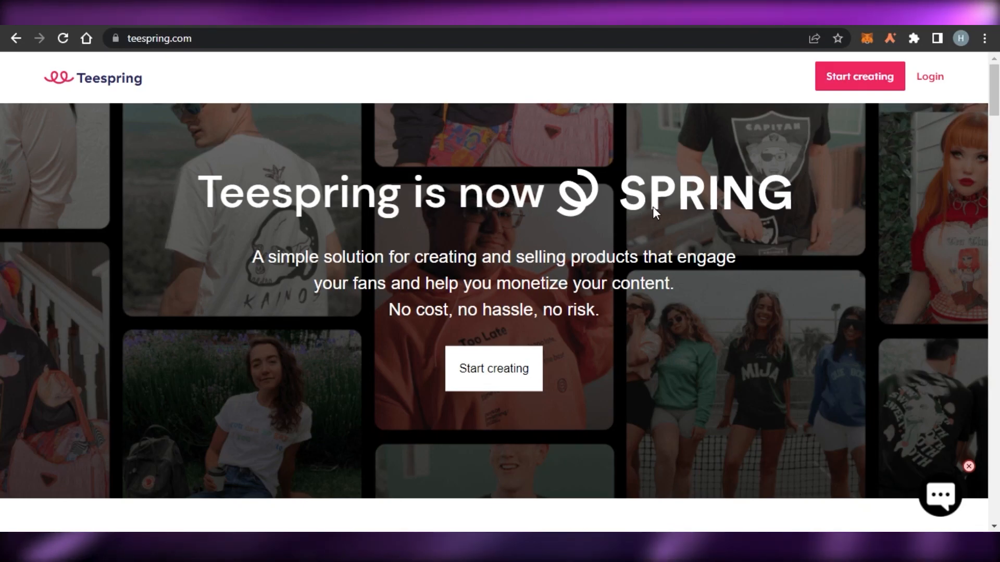
scroll(939, 223, down, 7)
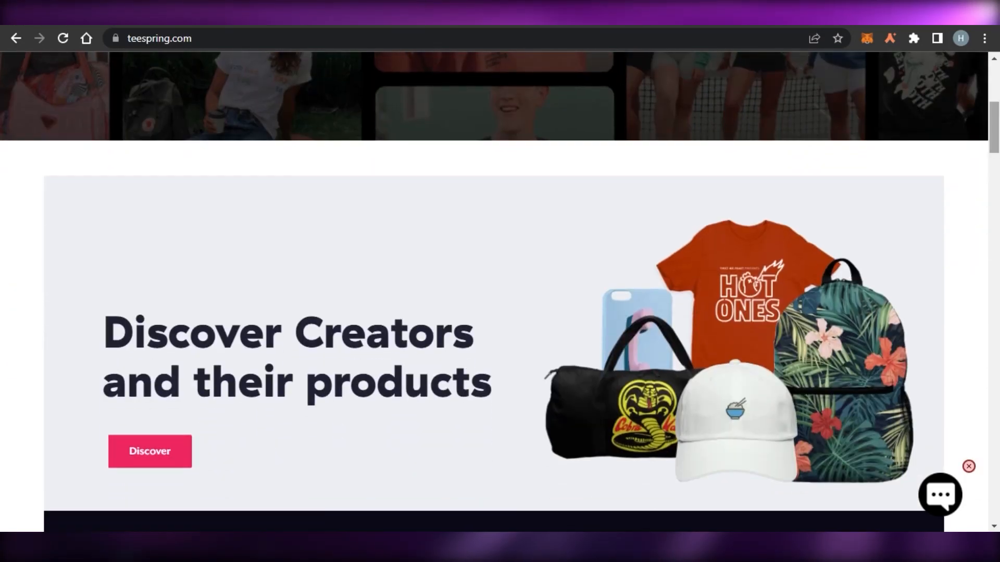
scroll(500, 291, down, 12)
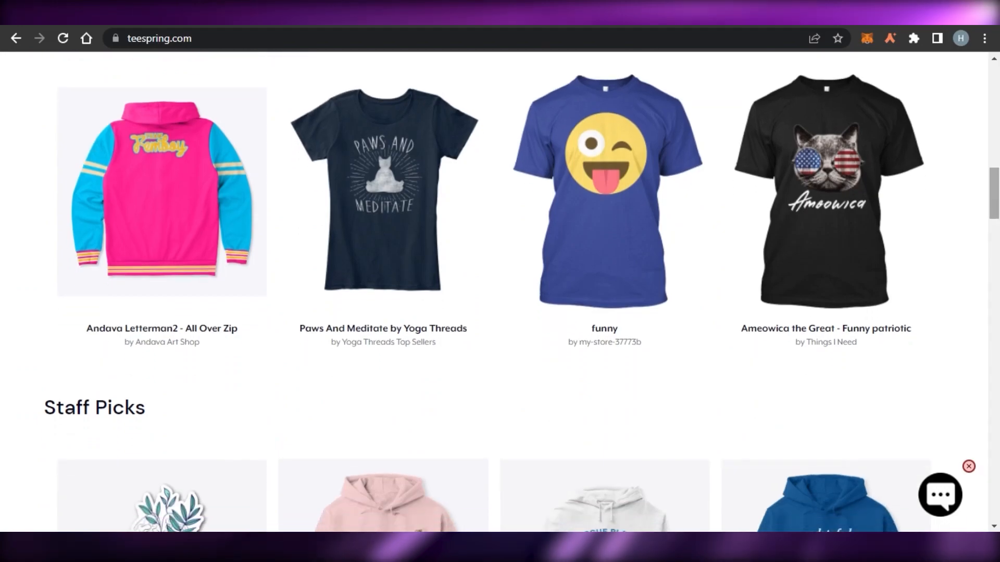
scroll(500, 292, down, 15)
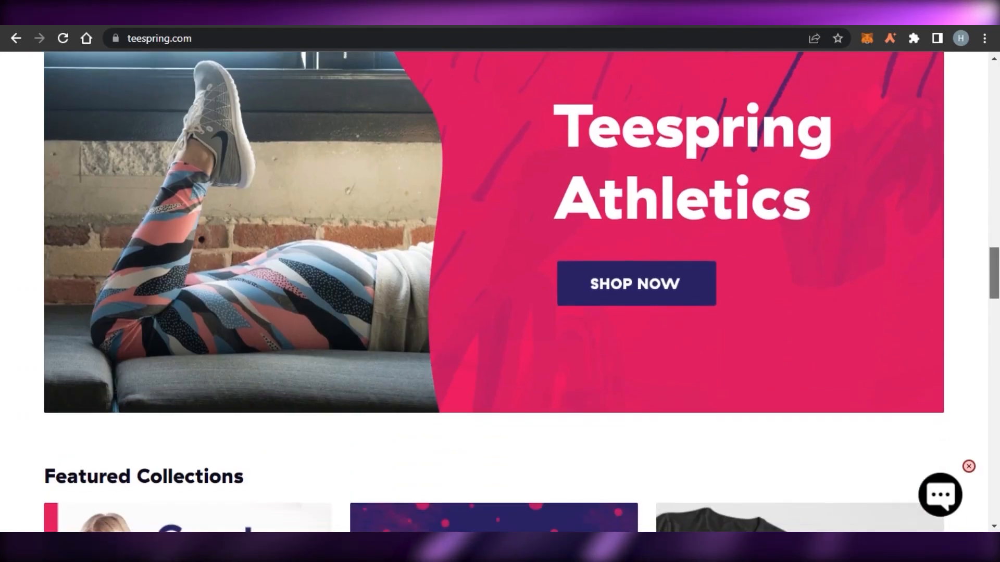
scroll(500, 292, down, 18)
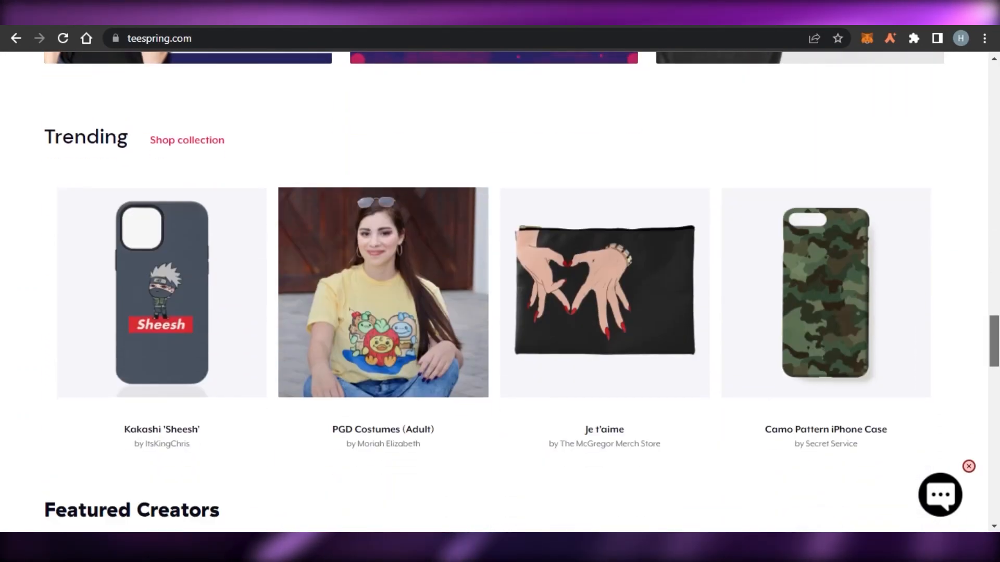
scroll(790, 413, down, 20)
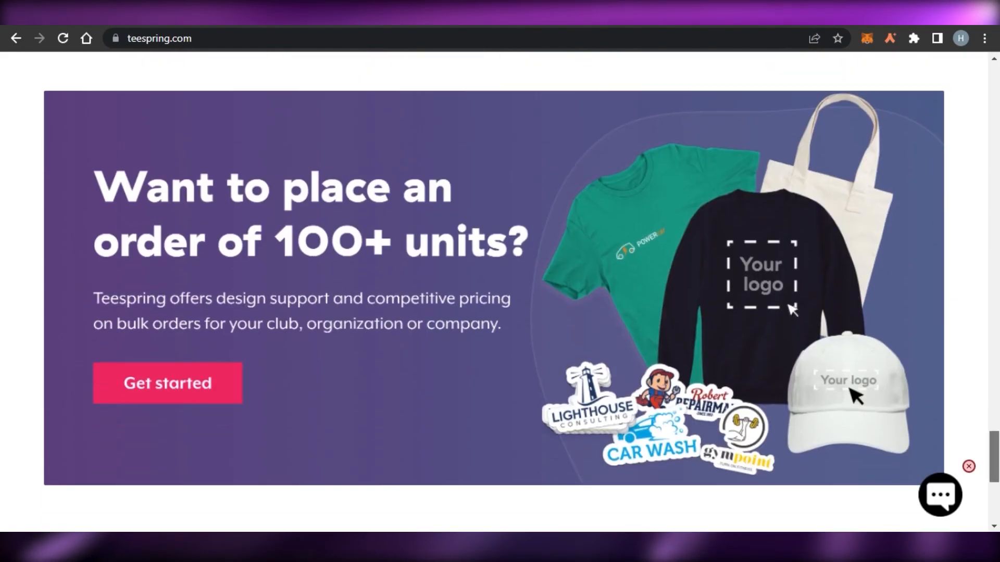
scroll(856, 58, up, 20)
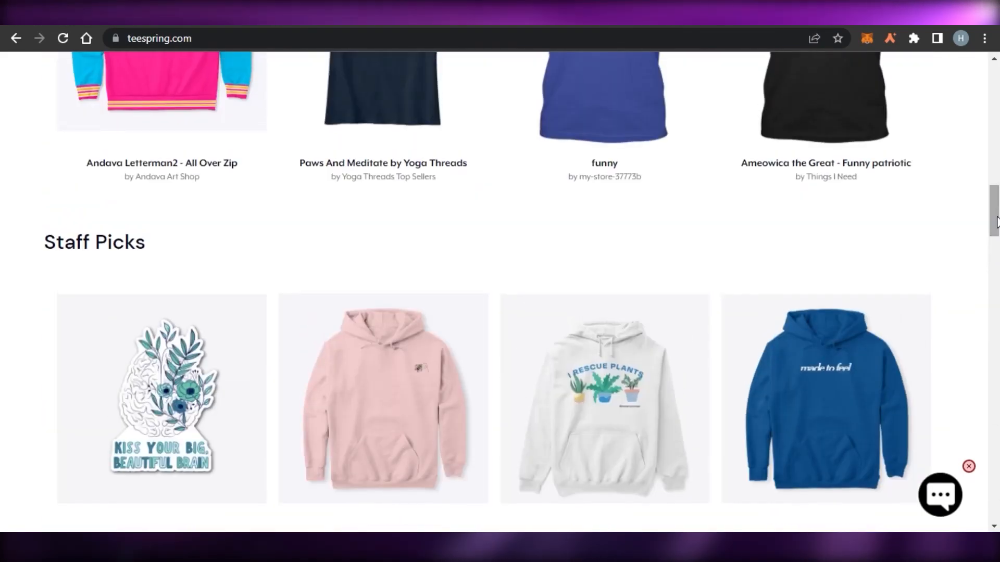
scroll(500, 292, up, 10)
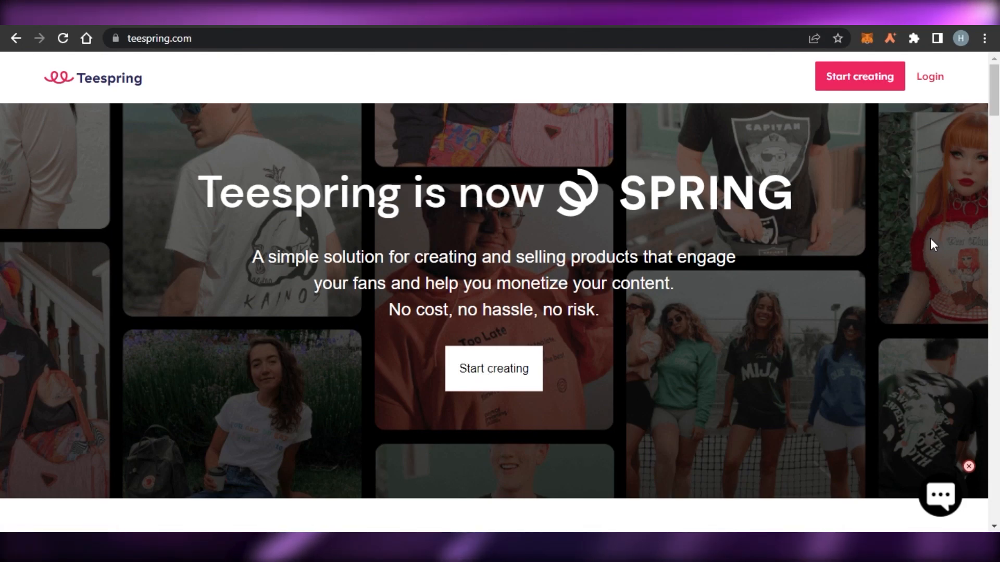
Browse the homepage's product sections down to Featured Creators and Leggings, and return to the welcome banner
scroll(932, 245, down, 15)
scroll(500, 292, down, 12)
scroll(500, 292, down, 15)
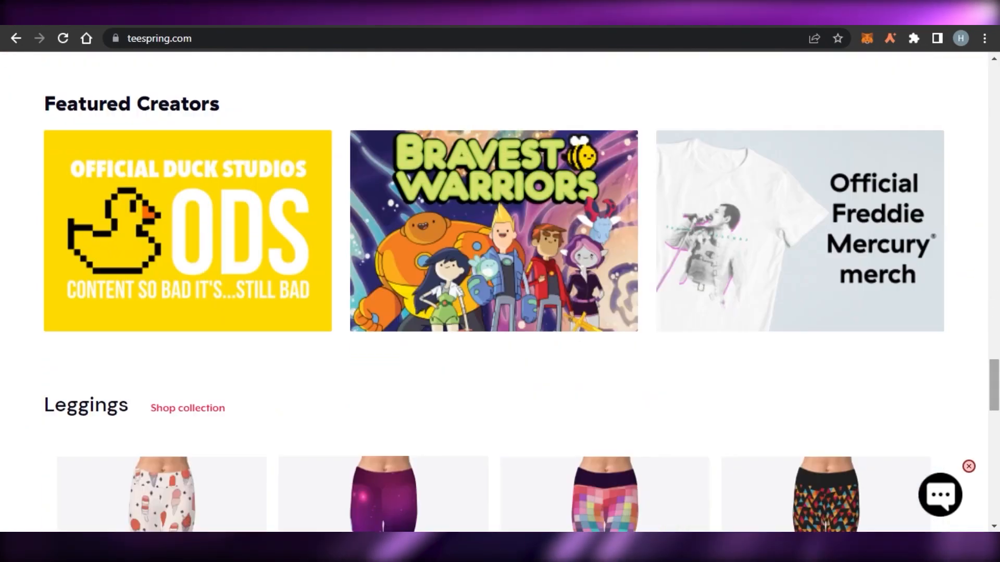
scroll(499, 292, down, 5)
scroll(500, 292, up, 20)
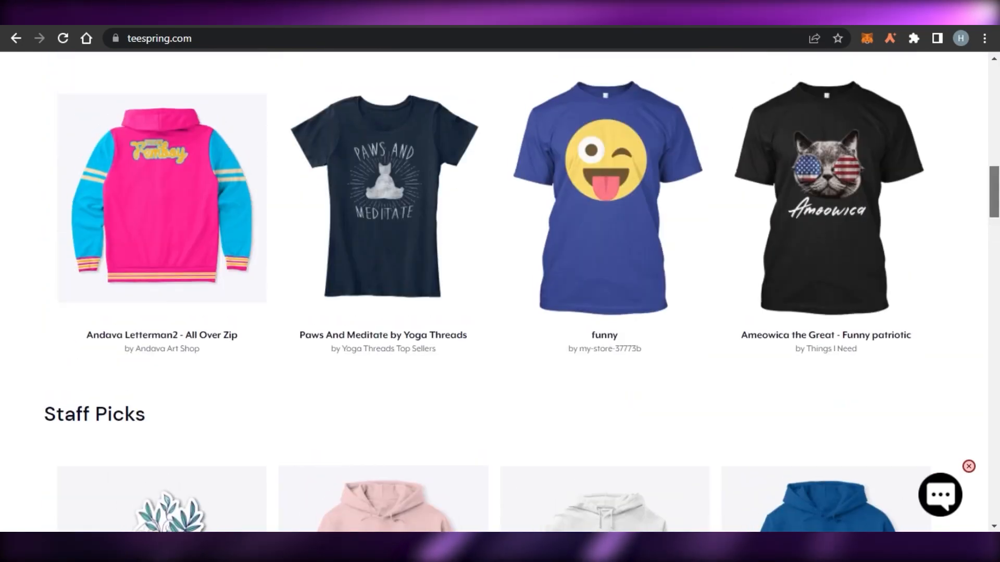
scroll(500, 291, up, 15)
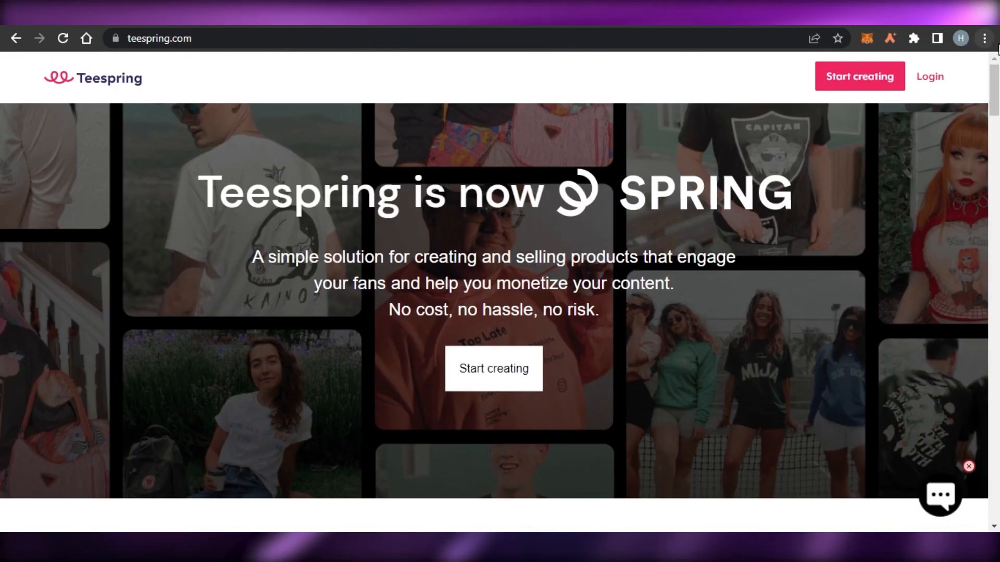
Examine the Recommendations For You and Staff Picks products on the homepage
scroll(500, 291, down, 10)
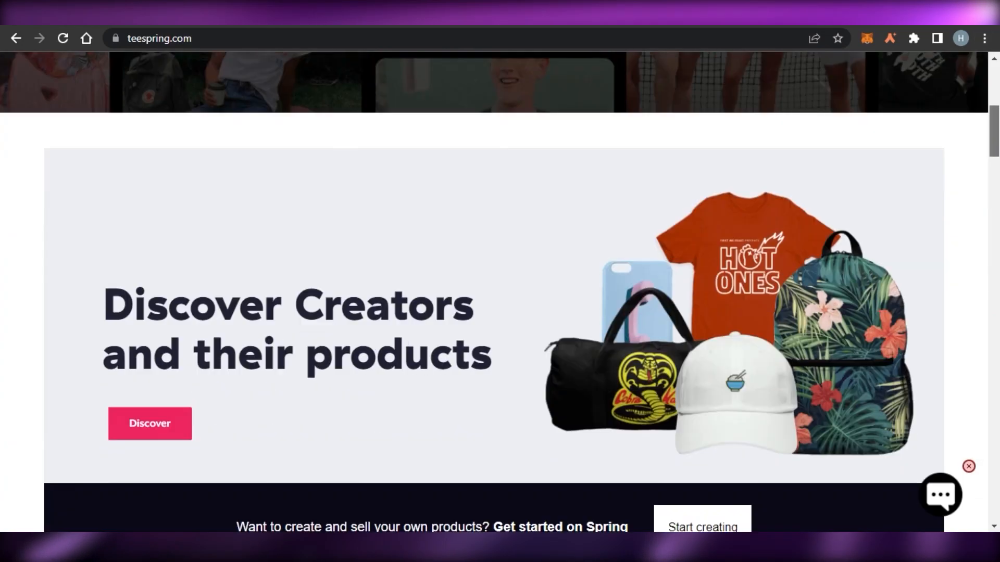
scroll(376, 137, down, 4)
scroll(376, 137, up, 5)
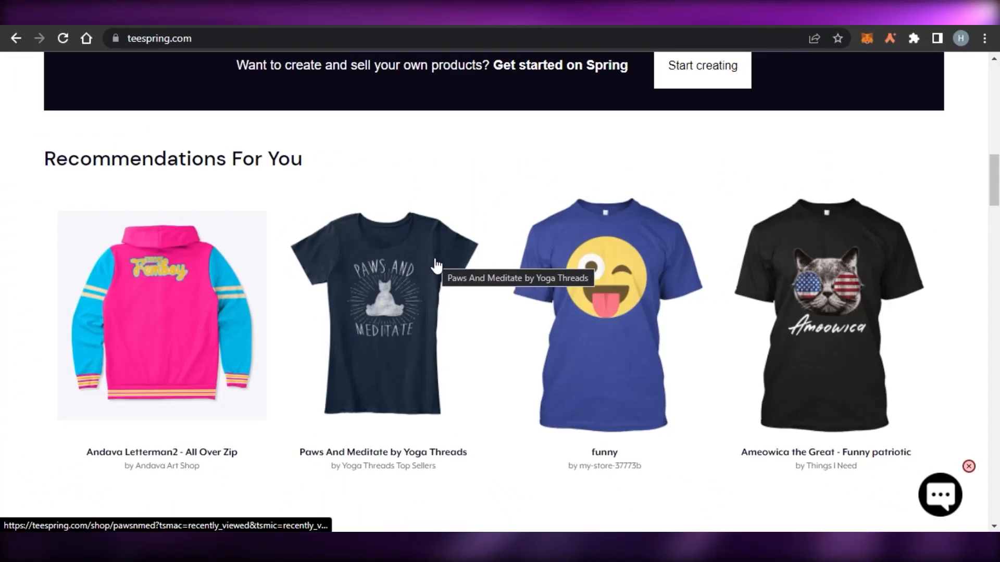
scroll(677, 339, down, 8)
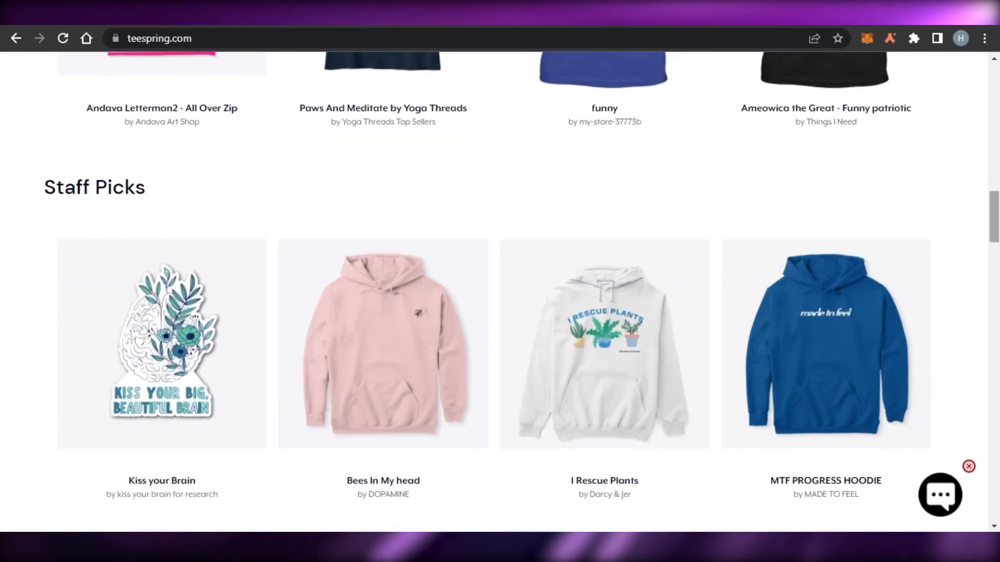
scroll(718, 286, up, 8)
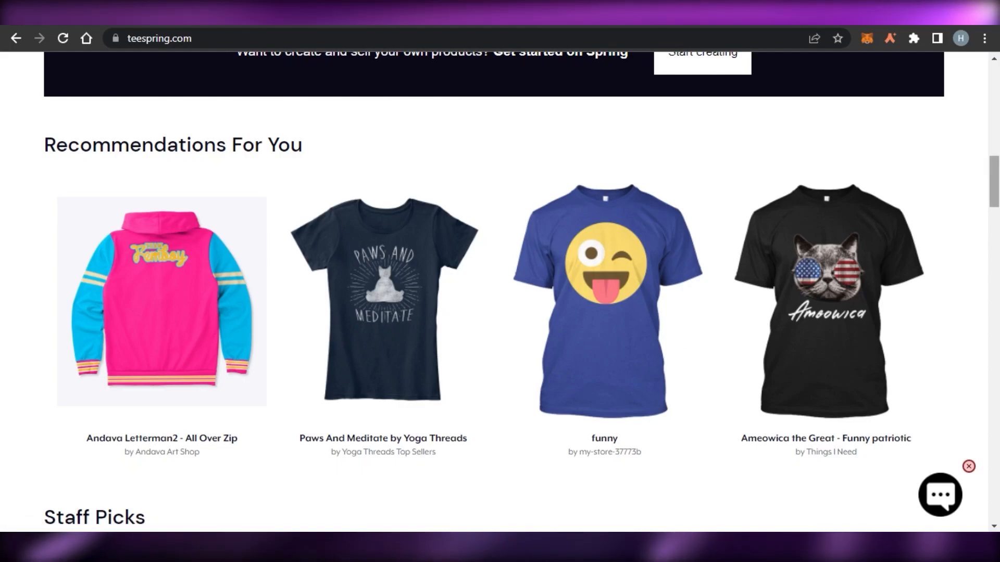
scroll(499, 292, down, 10)
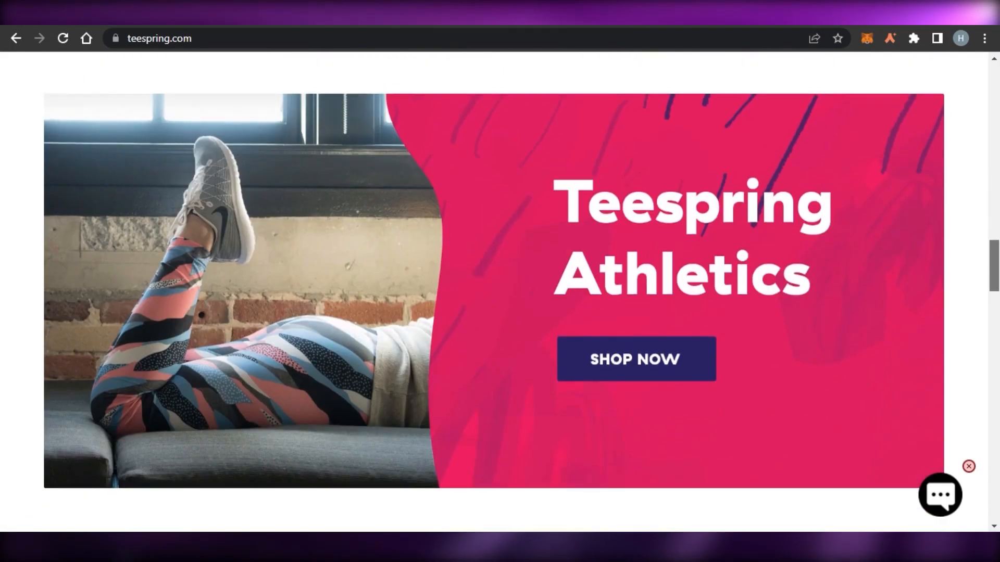
drag(994, 248, 996, 160)
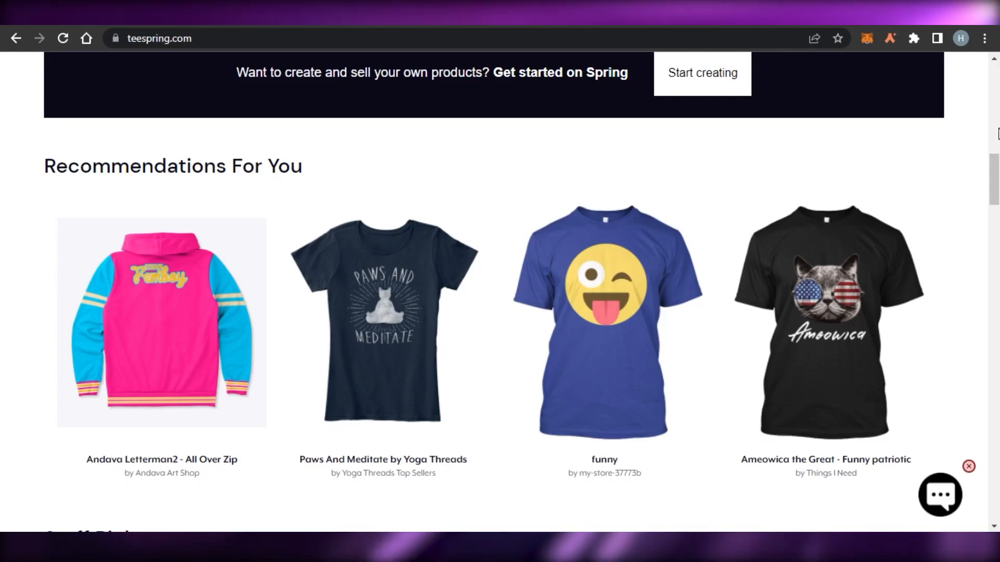
Look through the Teespring Athletics banner, the Trending products and the Featured Creators on the homepage
scroll(500, 291, down, 10)
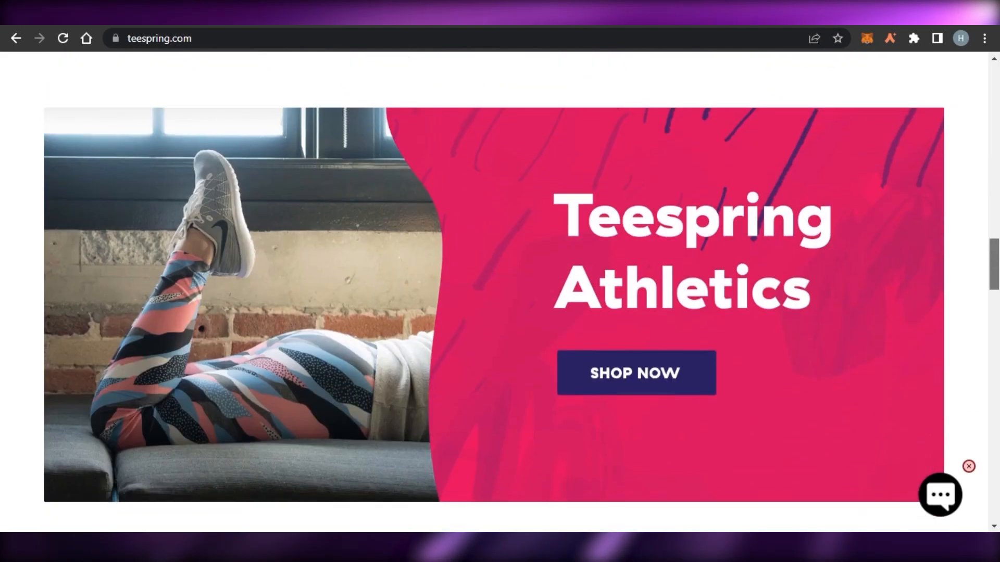
scroll(500, 292, down, 15)
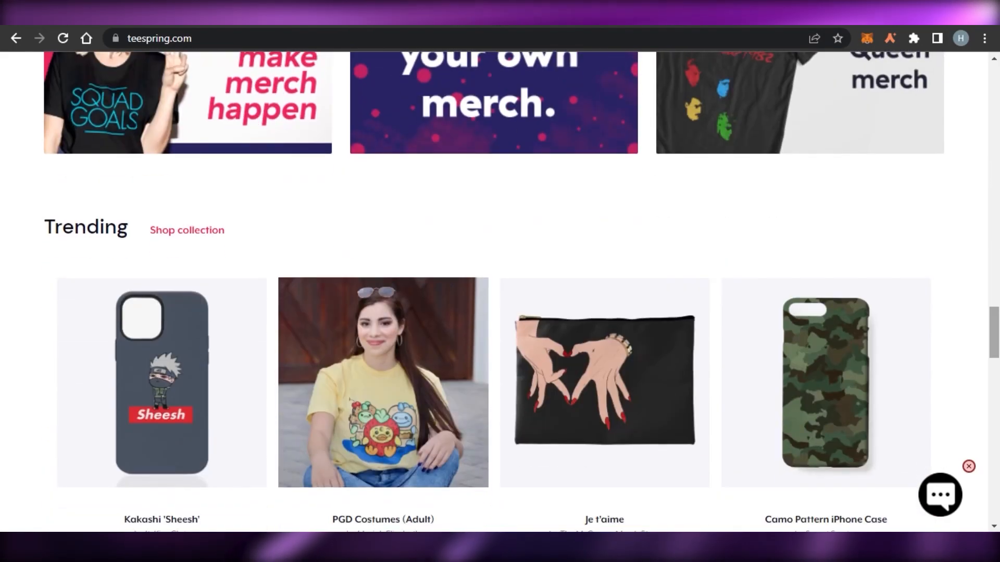
scroll(500, 292, down, 8)
key(Home)
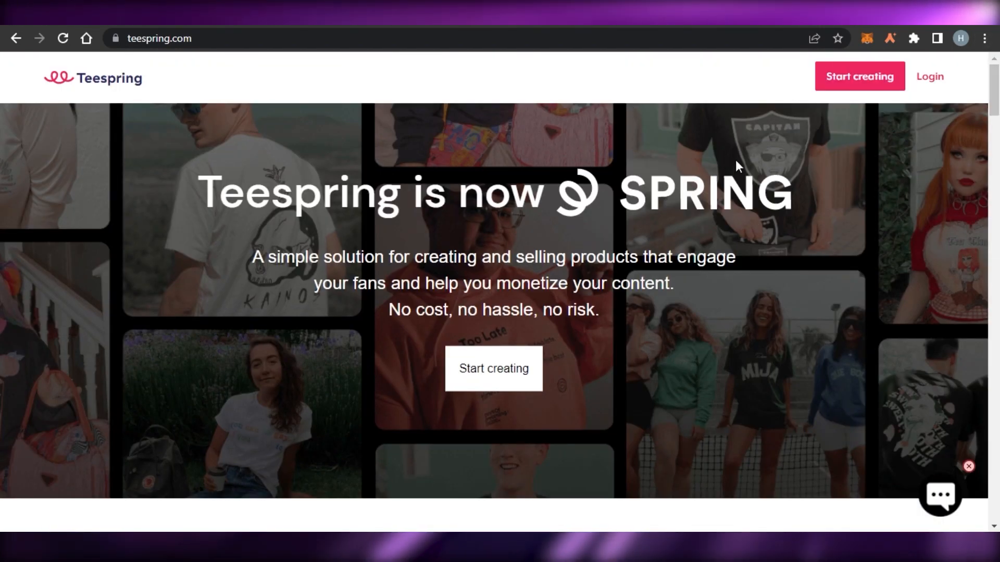
scroll(500, 292, down, 12)
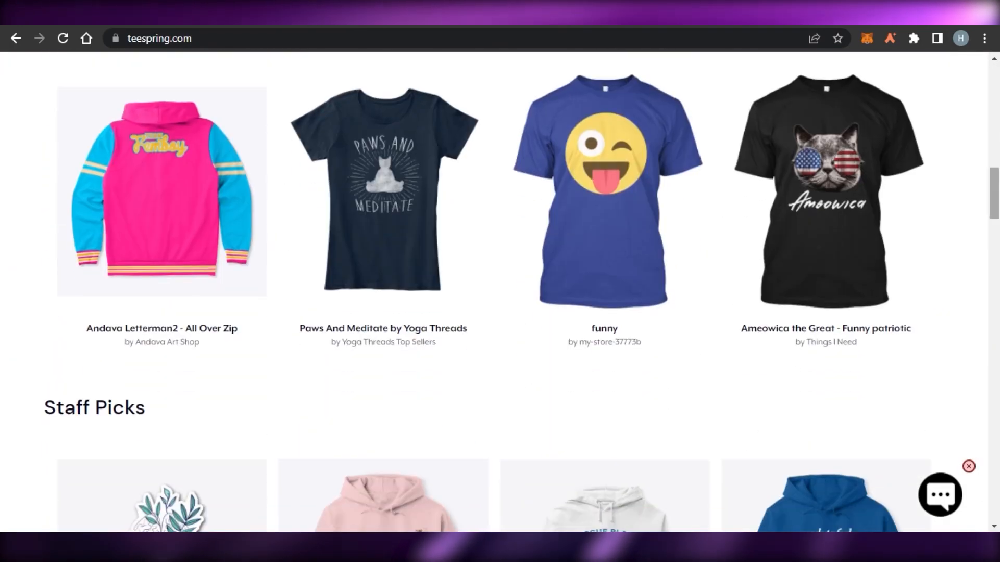
scroll(500, 292, down, 10)
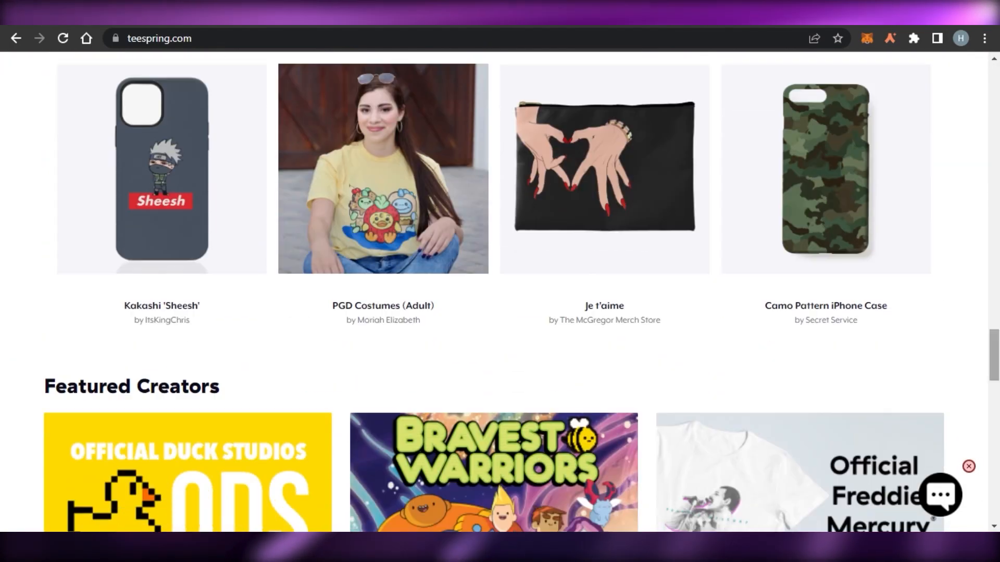
scroll(500, 292, down, 3)
scroll(500, 291, up, 15)
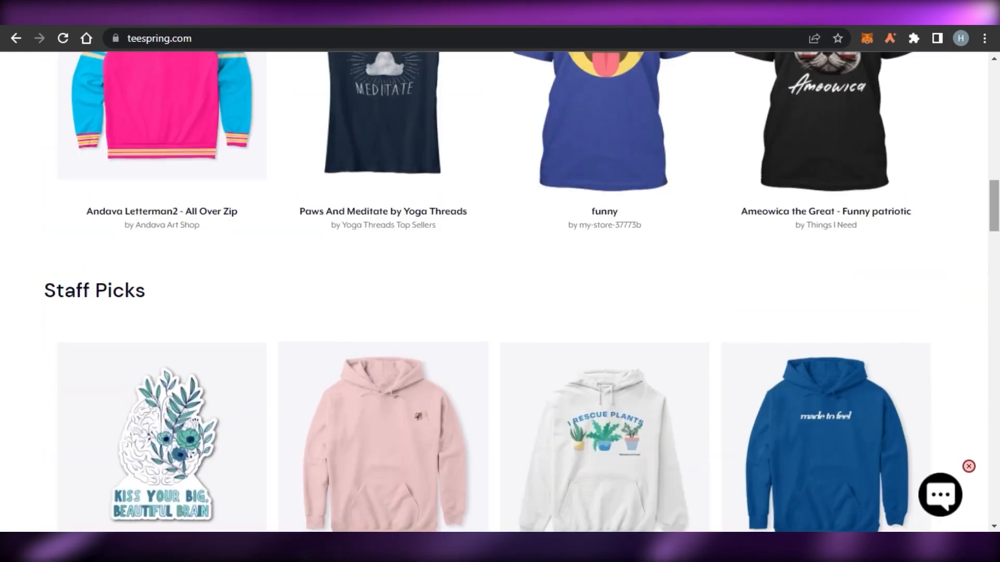
scroll(500, 291, up, 5)
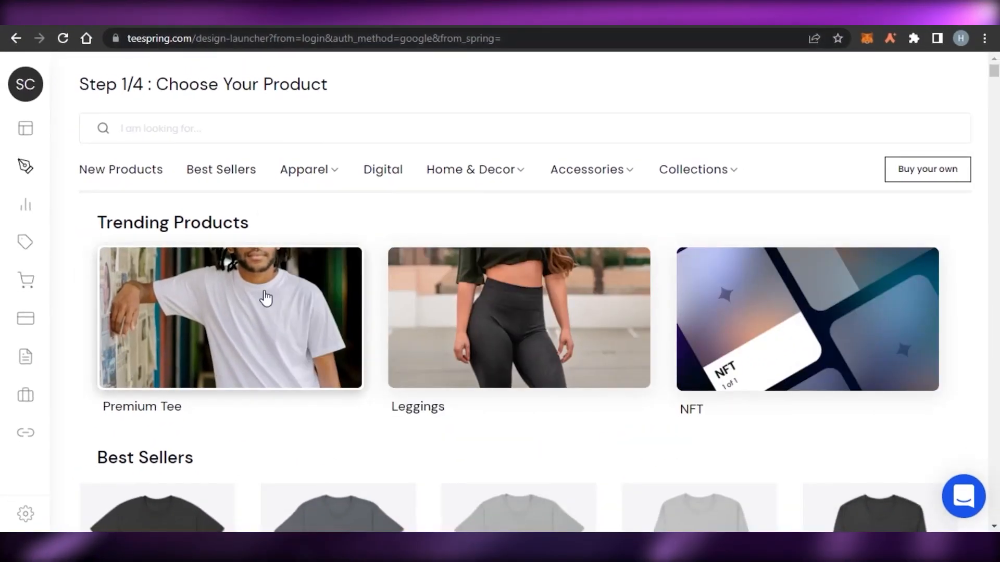
Expand the navigation sidebar to read its section names, and collapse it again
click(52, 106)
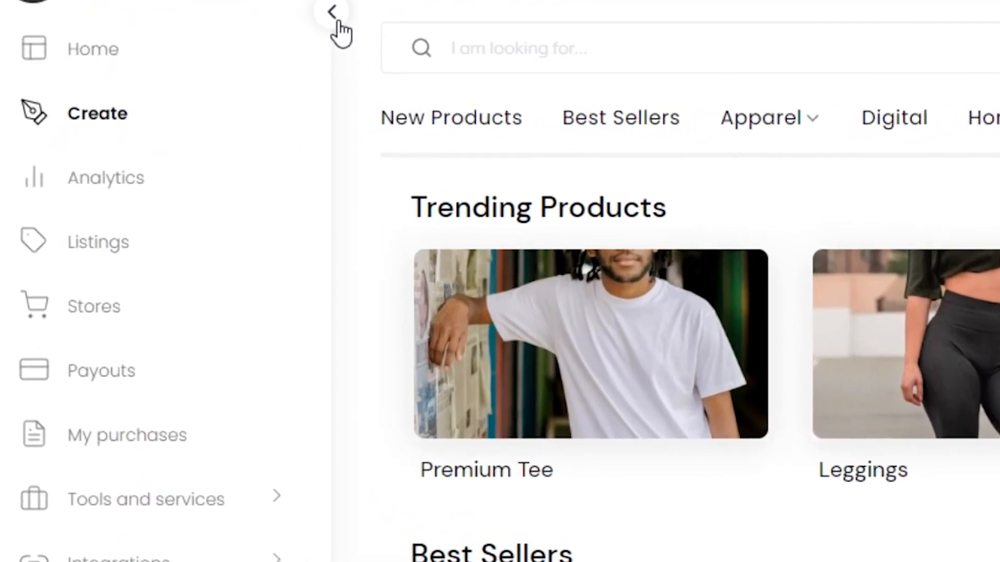
click(286, 47)
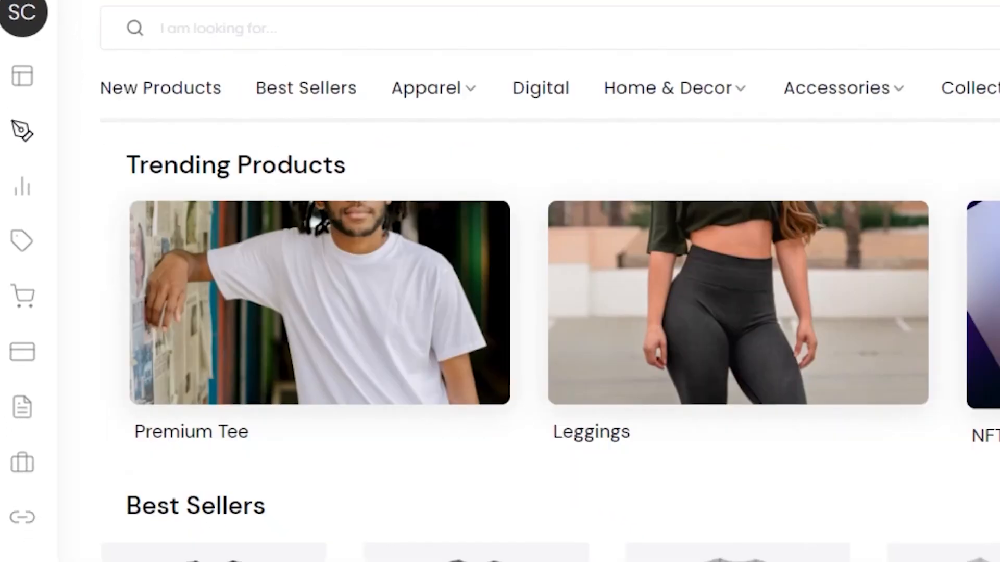
Look over the Trending Products and Best Sellers offered in the Choose Your Product step
scroll(500, 312, down, 10)
scroll(500, 313, up, 6)
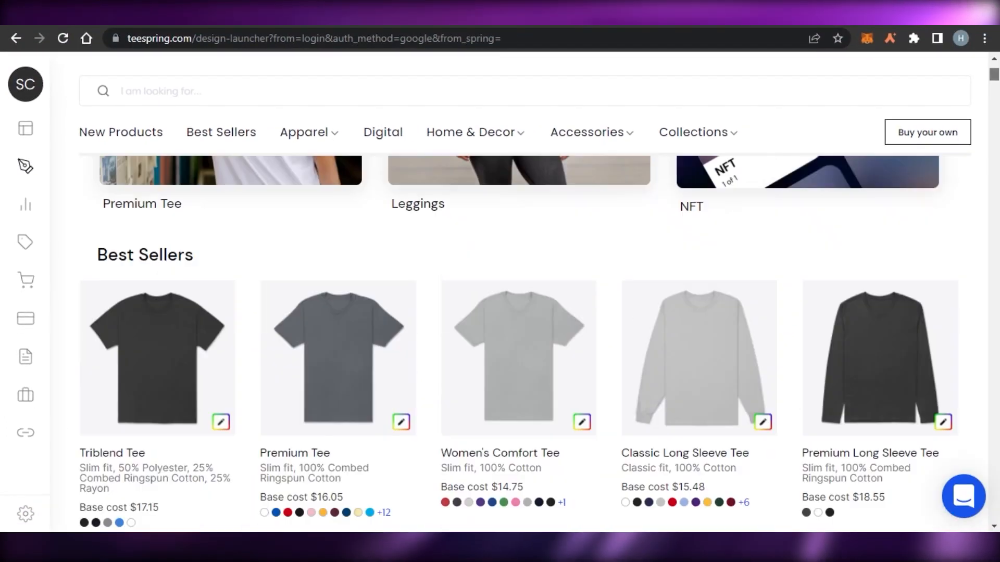
scroll(521, 339, up, 4)
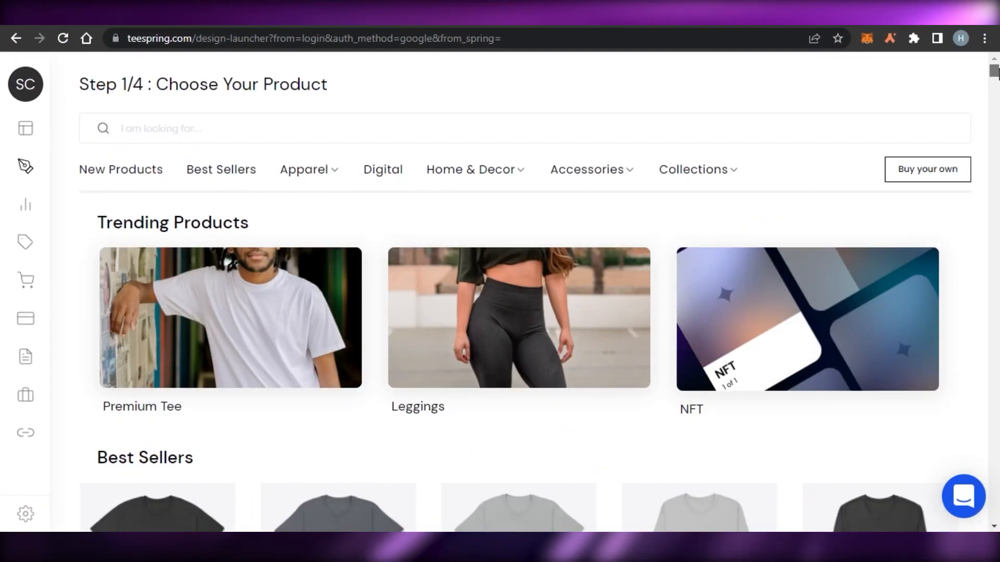
scroll(521, 338, down, 12)
scroll(521, 338, up, 15)
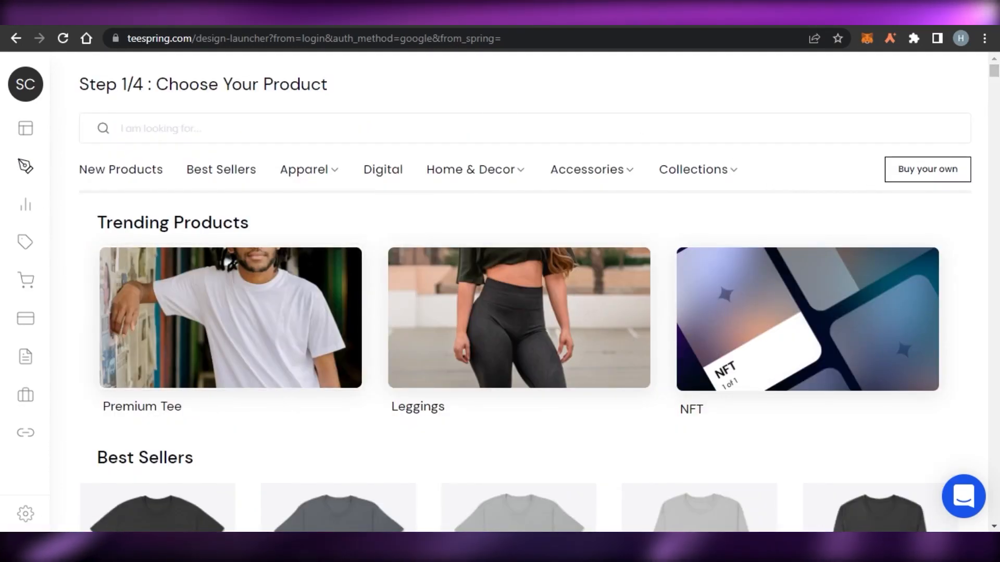
scroll(520, 339, down, 7)
scroll(521, 339, up, 5)
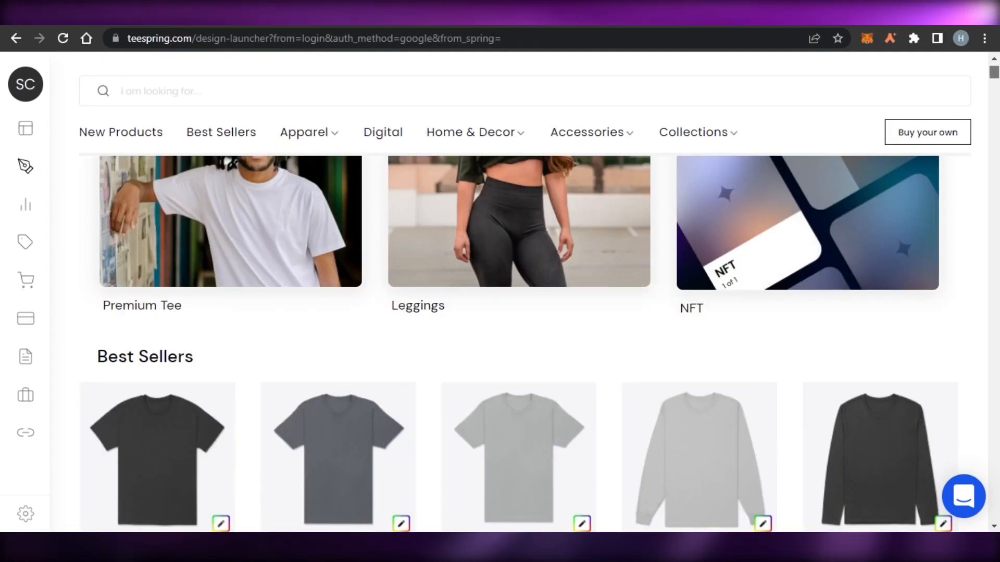
Examine the catalogue's base costs and colour options, from Best Sellers through Trending Categories to the further products below
scroll(520, 338, down, 3)
scroll(521, 339, down, 2)
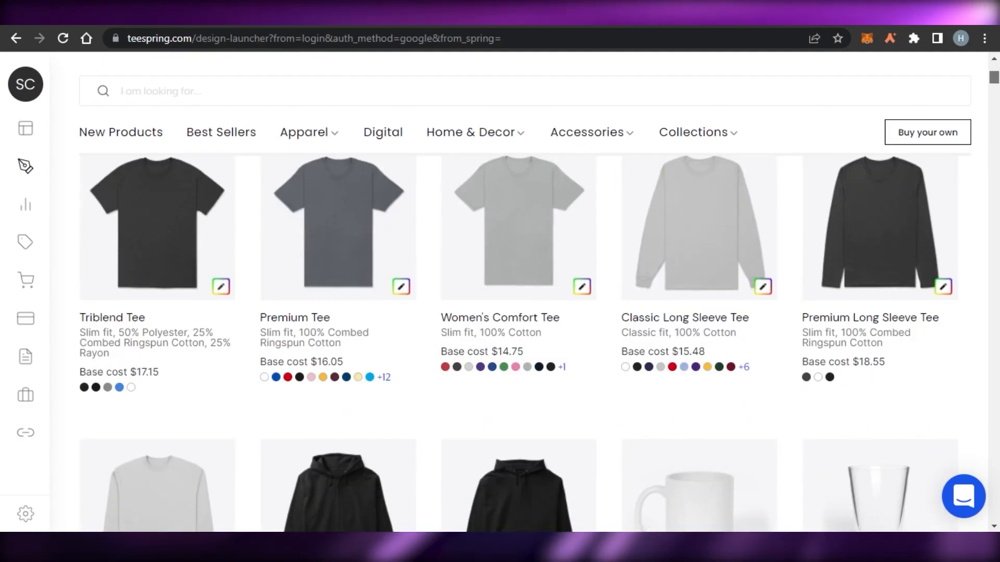
scroll(521, 339, down, 4)
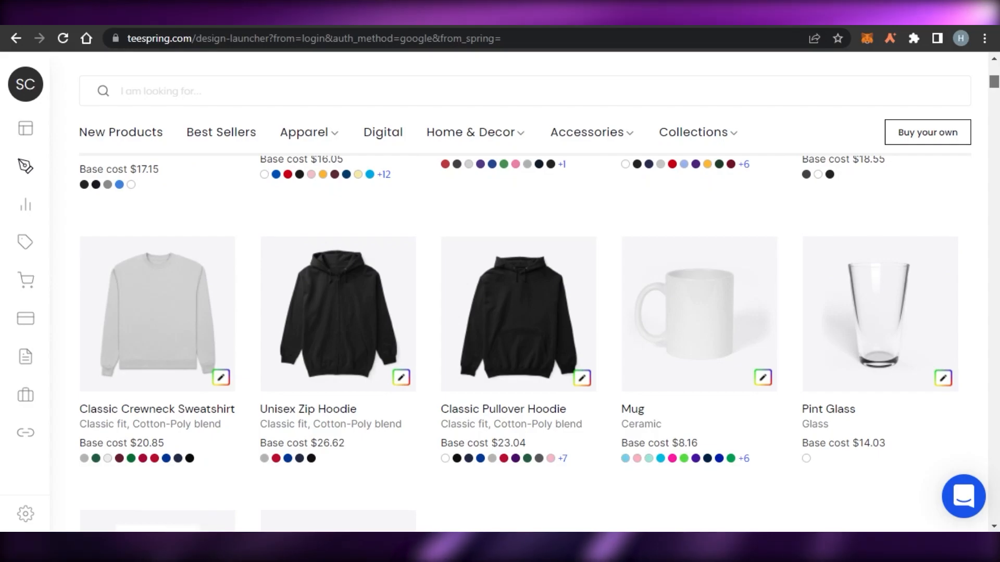
scroll(520, 338, down, 11)
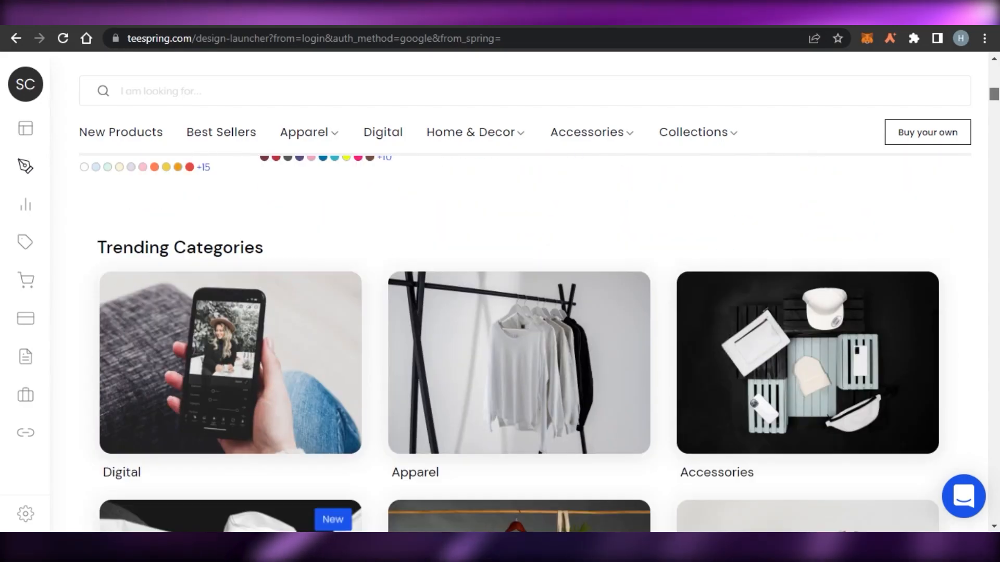
scroll(521, 339, down, 10)
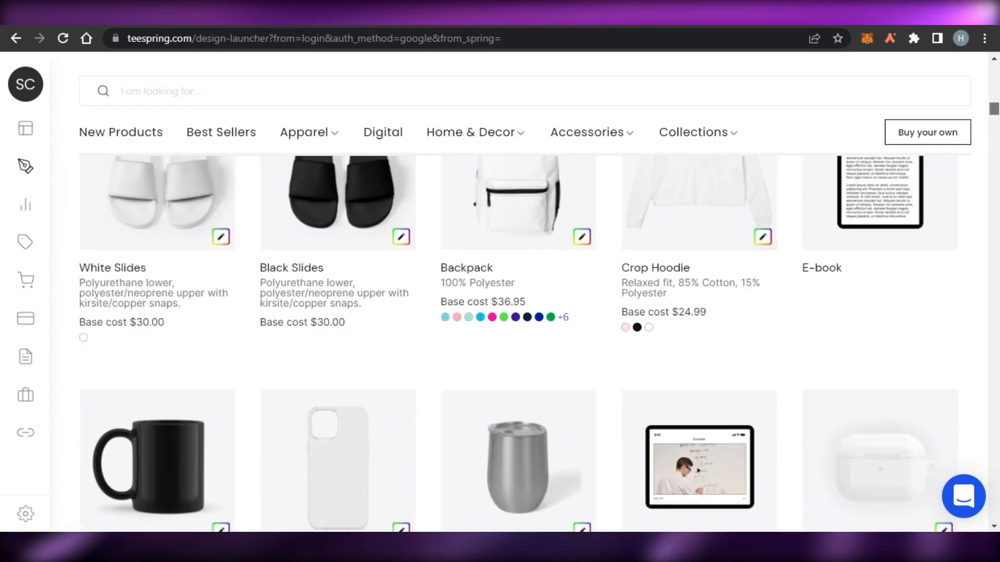
scroll(521, 339, up, 20)
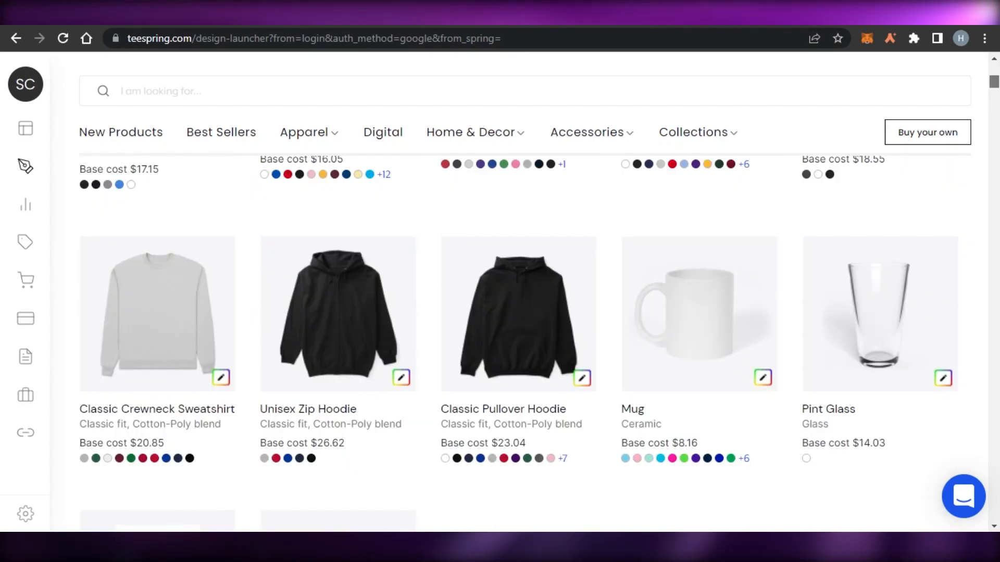
Choose the Premium Tee from the Best Sellers as the product to design
scroll(521, 338, up, 6)
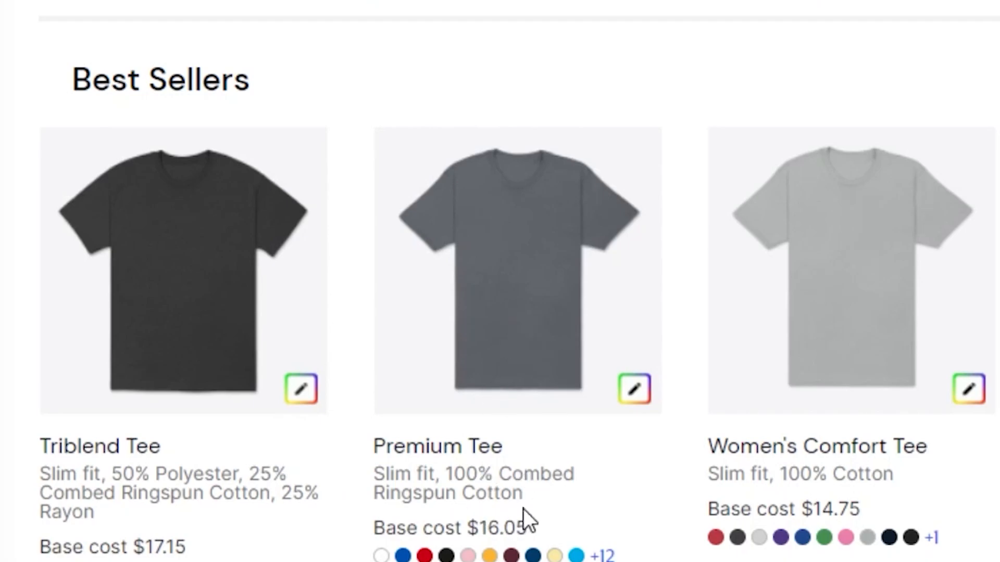
click(636, 394)
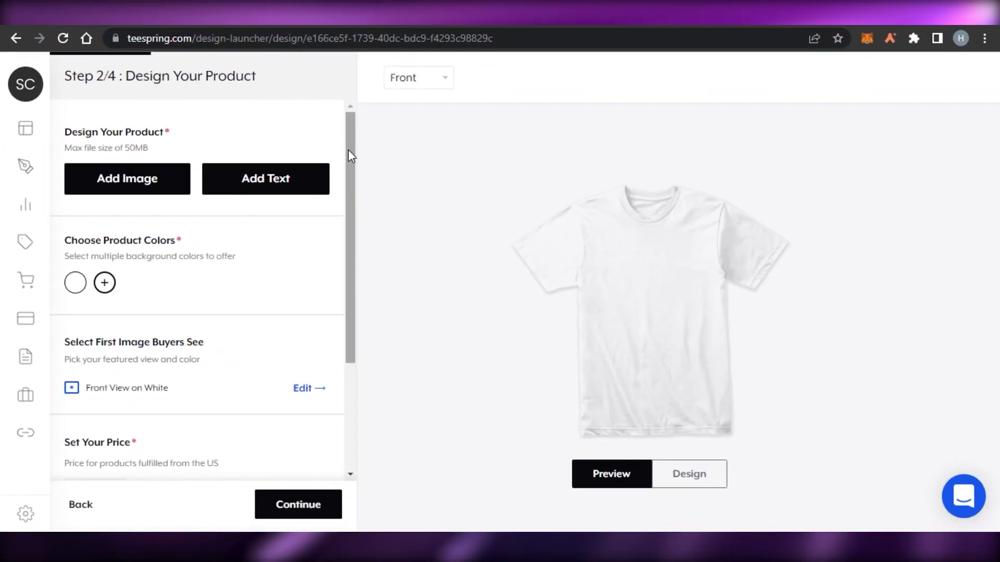
Look over the blank tee's design settings and check its back view, returning to the front view
drag(350, 153, 353, 175)
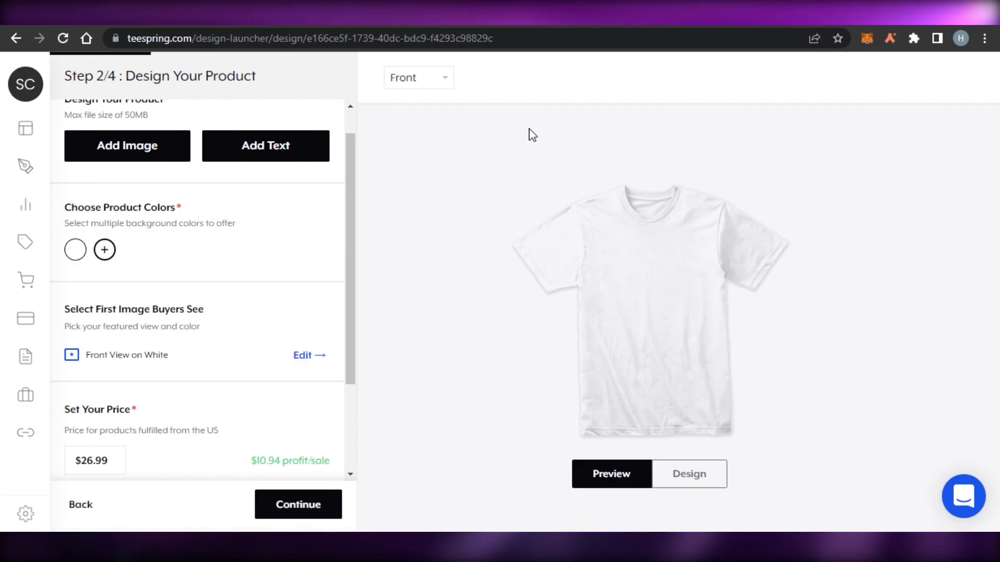
click(424, 87)
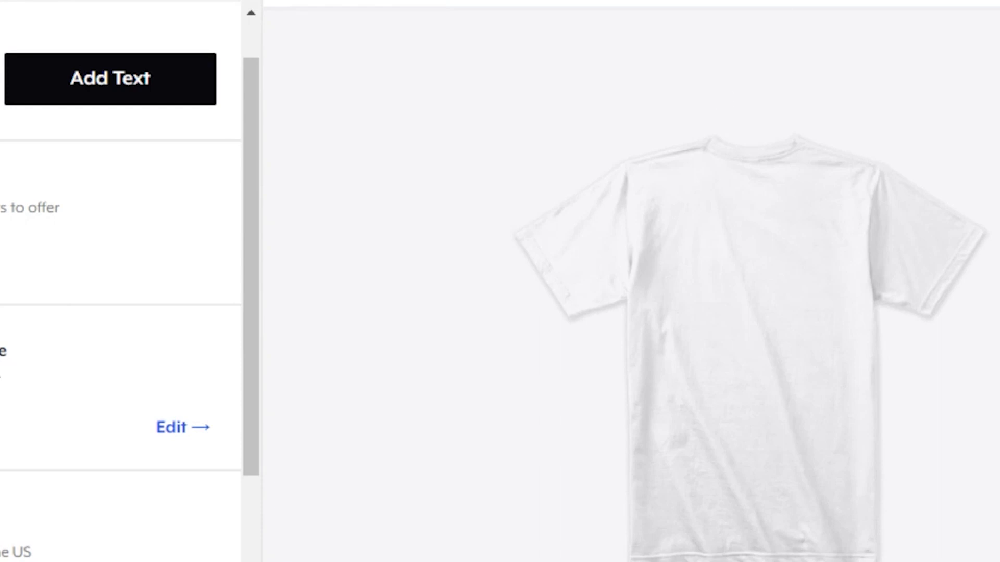
click(381, 2)
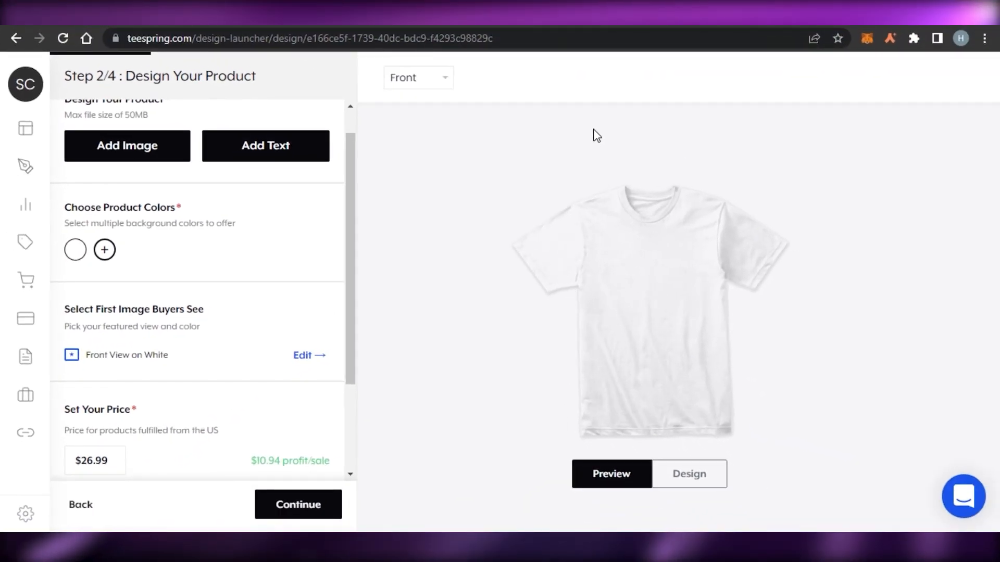
scroll(328, 156, up, 1)
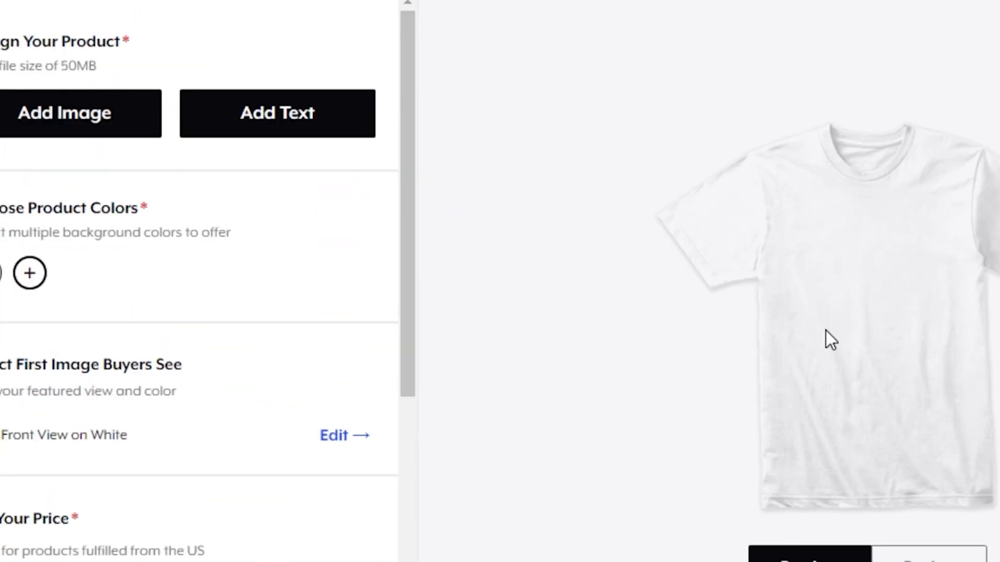
Try the text PLAY on the tee's front in a bold brush-style font, and delete it again
click(278, 125)
text(PLAY)
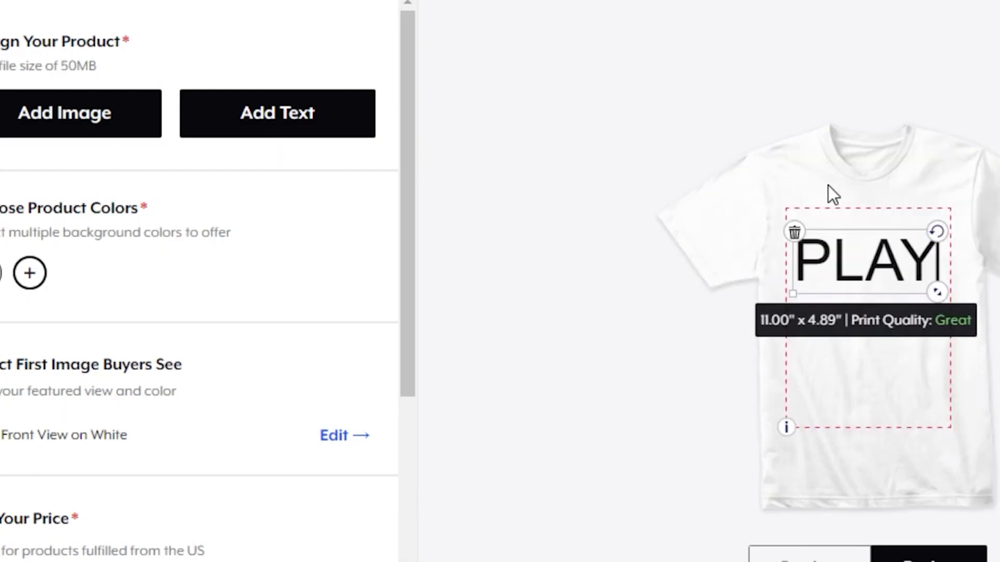
click(505, 1)
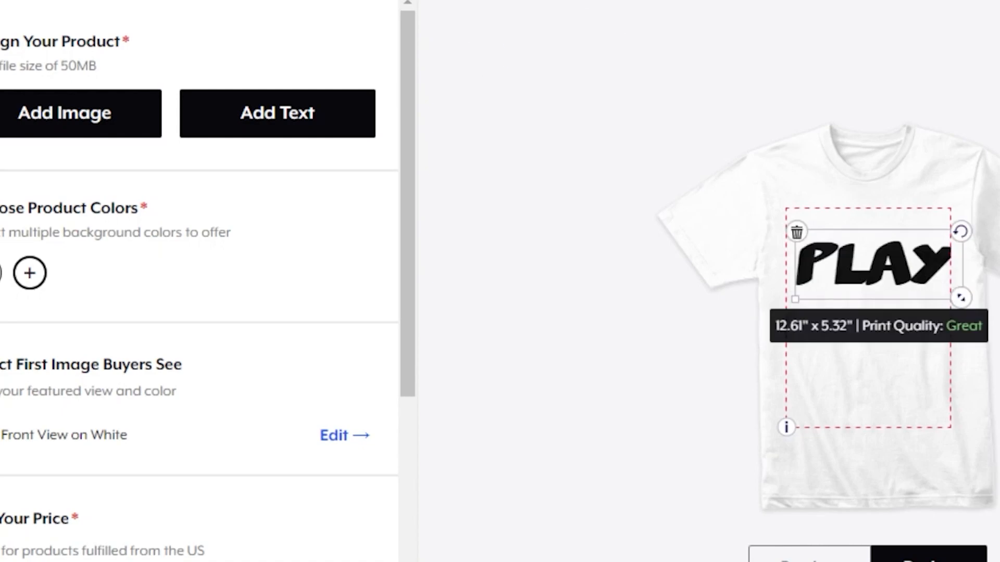
click(743, 55)
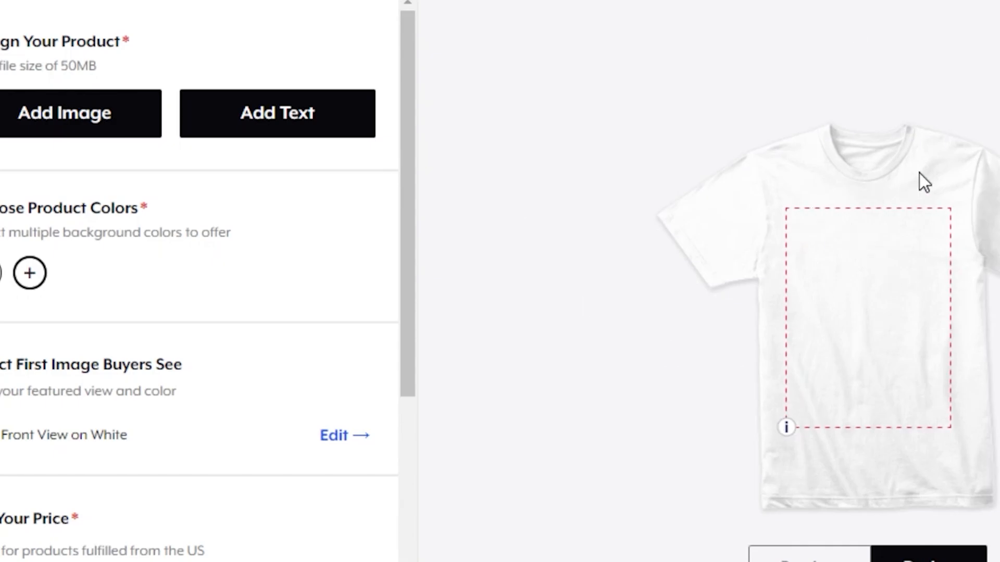
Add the image Cool Dog T-Shirt.png to the front of the tee
click(107, 137)
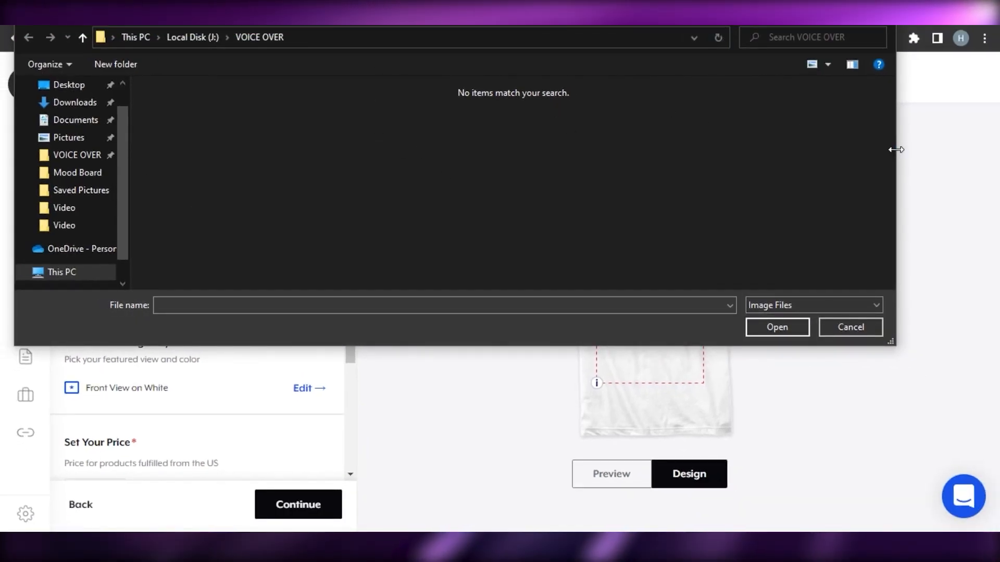
drag(893, 153, 773, 155)
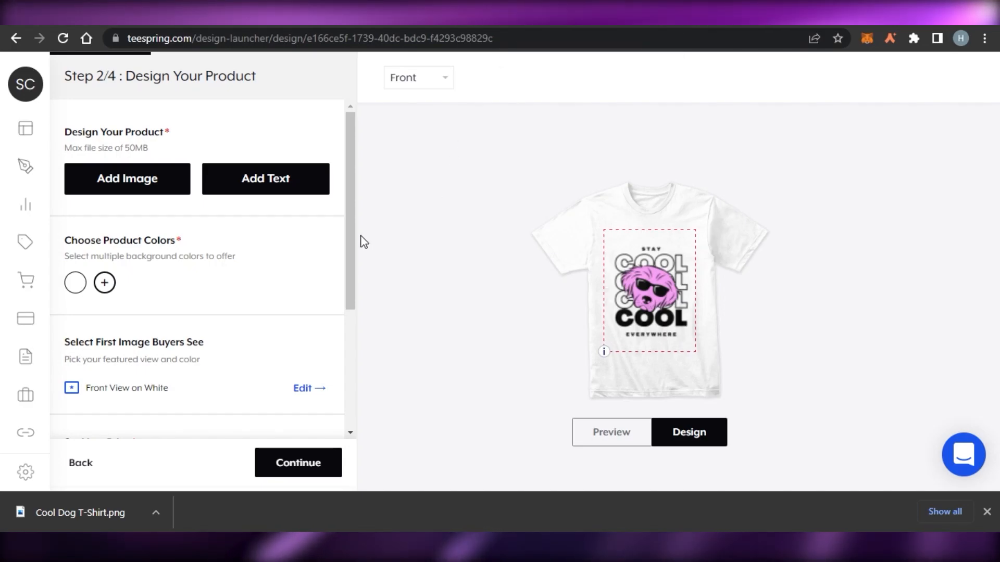
drag(354, 214, 353, 163)
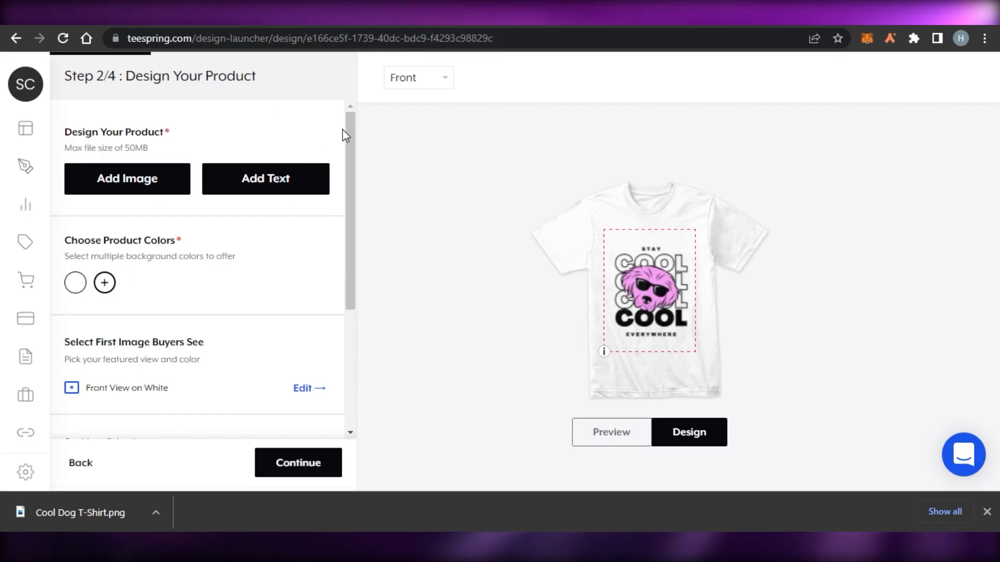
drag(345, 133, 353, 114)
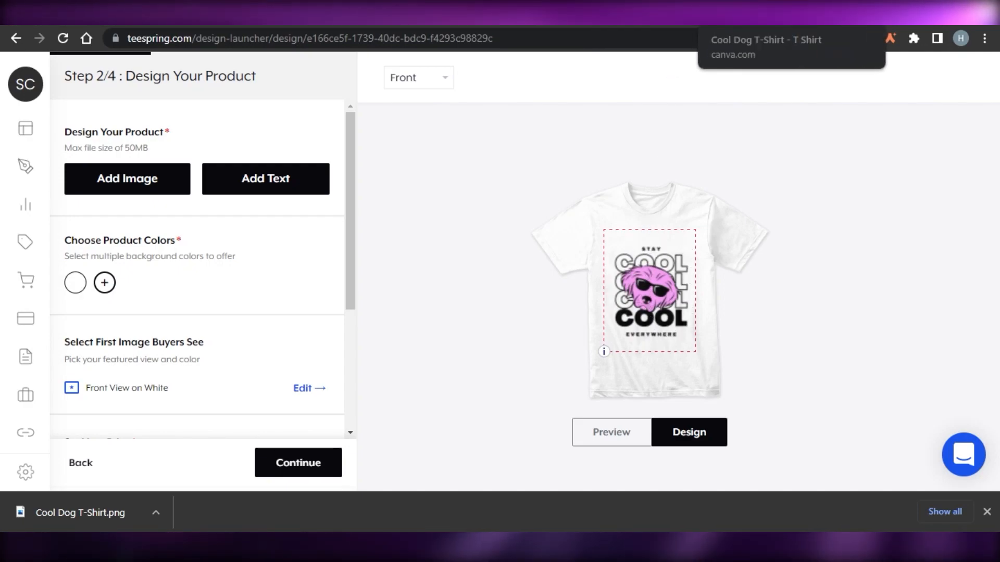
Switch to Canva to look at the Cool Dog T-Shirt design, and return to Teespring's product design page
click(742, 15)
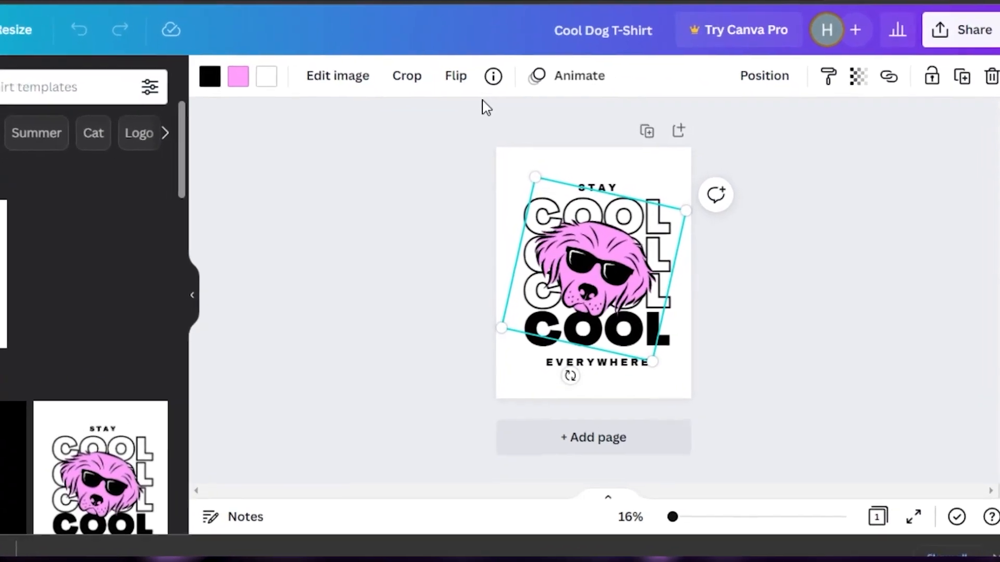
click(557, 131)
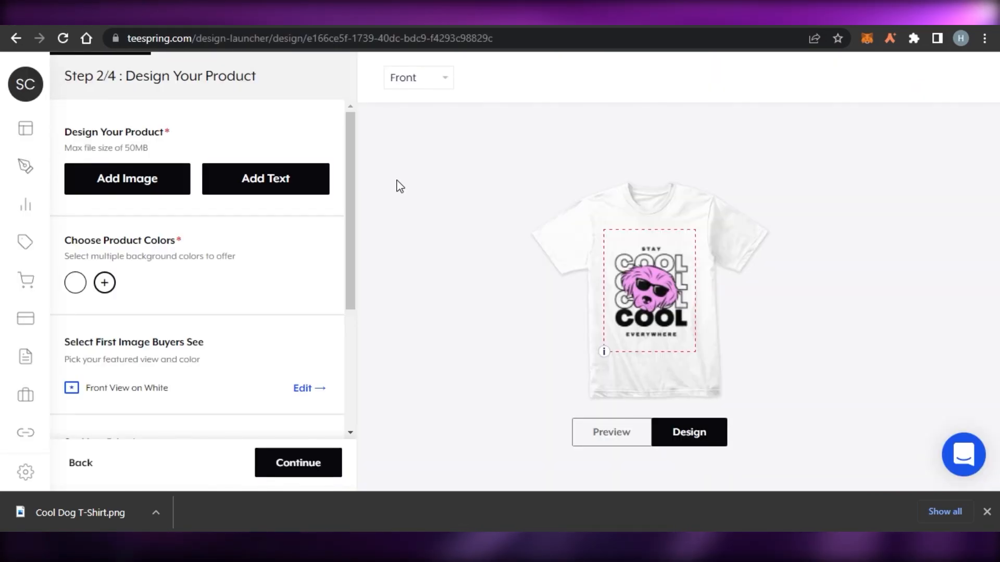
mouse_move(351, 209)
mouse_down()
mouse_move(346, 231)
mouse_move(350, 208)
mouse_up()
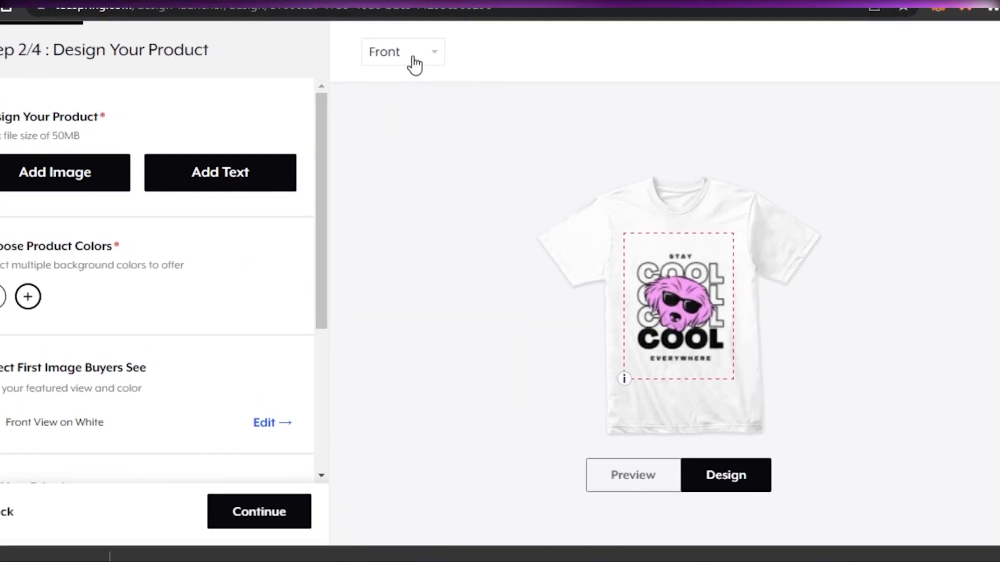
Check the back print area of the tee and go back to the front design
click(414, 59)
click(408, 100)
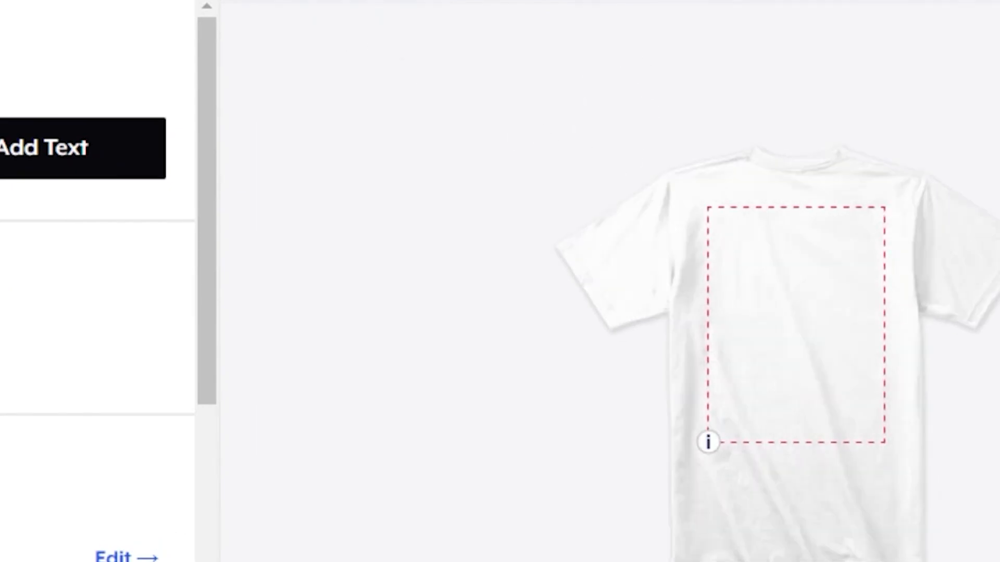
click(340, 1)
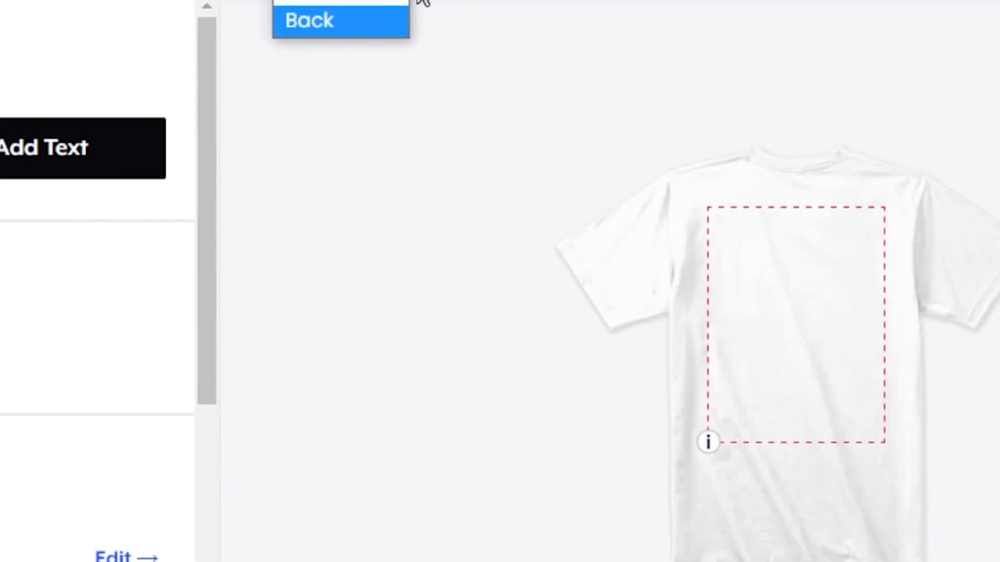
click(396, 3)
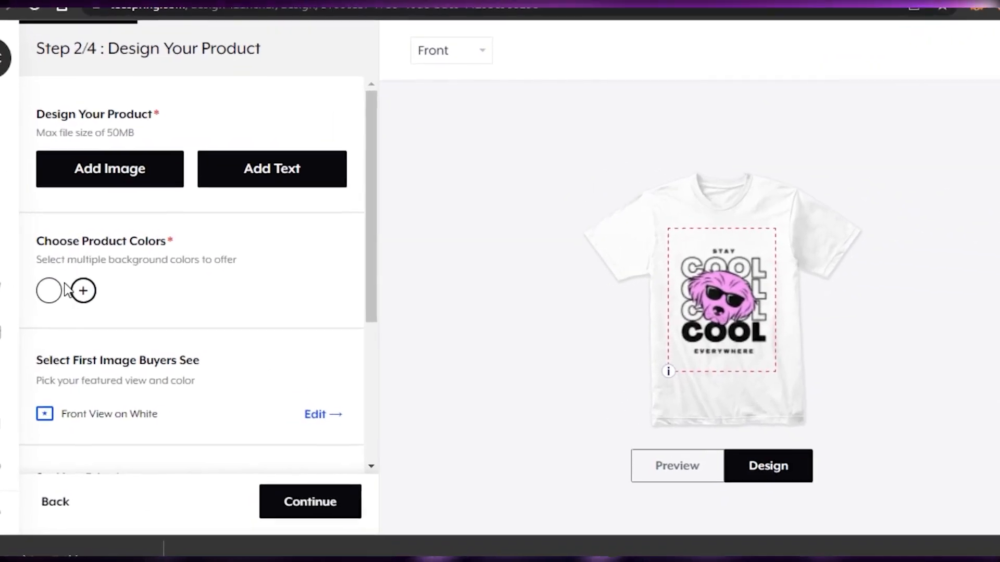
Offer the tee in royal blue, bright blue, light blue and pale blue as well, trying red but leaving it out
click(83, 292)
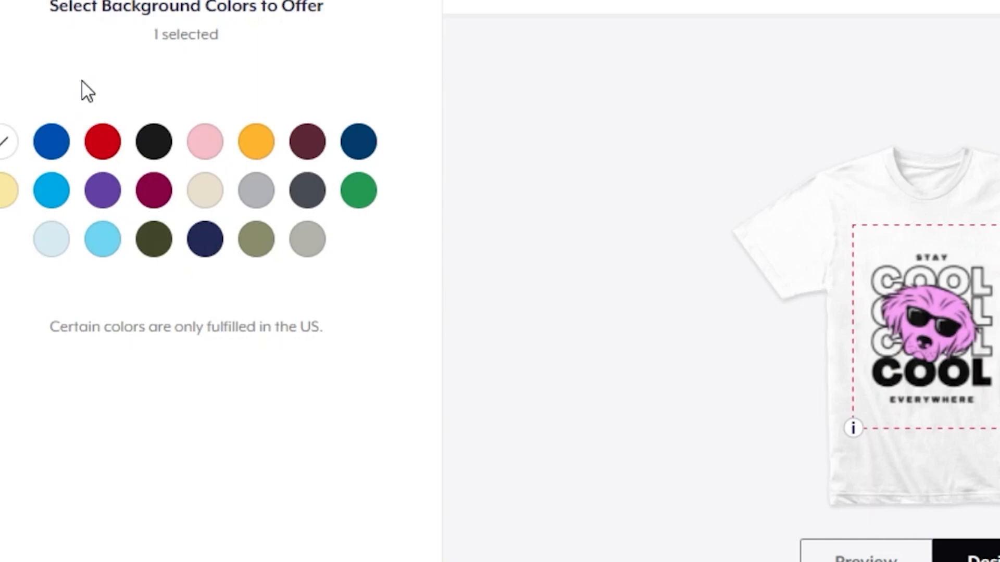
click(62, 154)
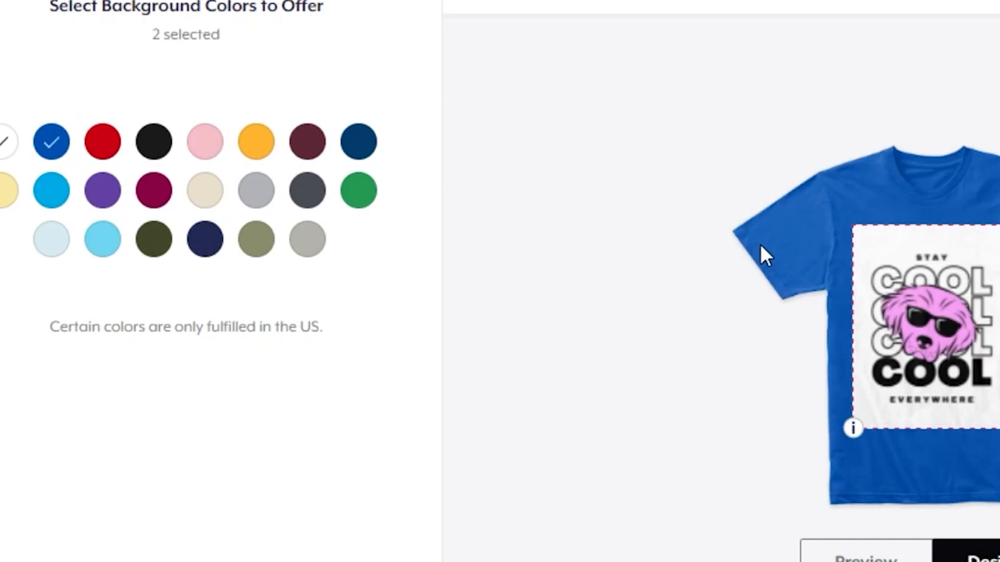
click(97, 159)
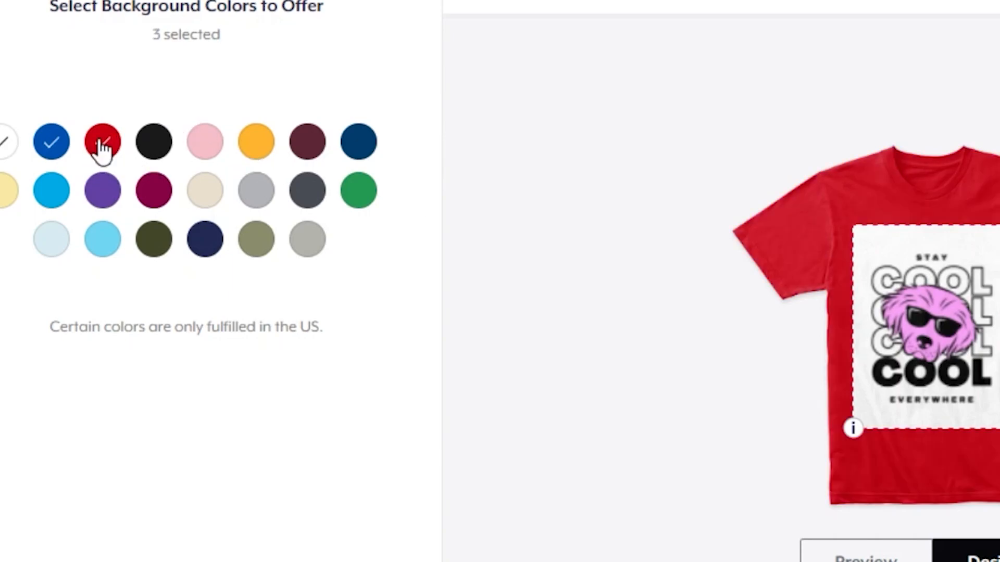
click(103, 148)
click(66, 203)
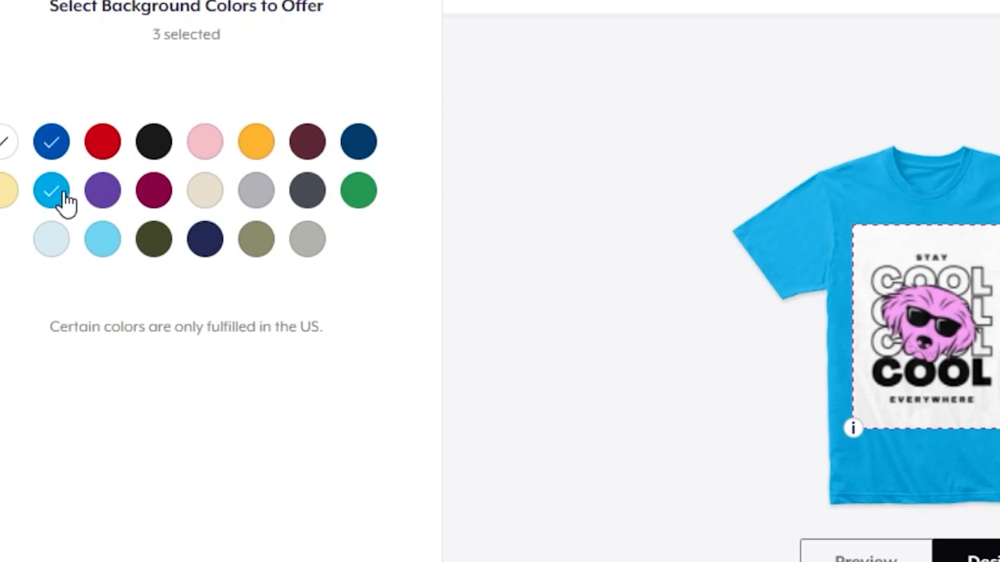
click(107, 250)
click(52, 244)
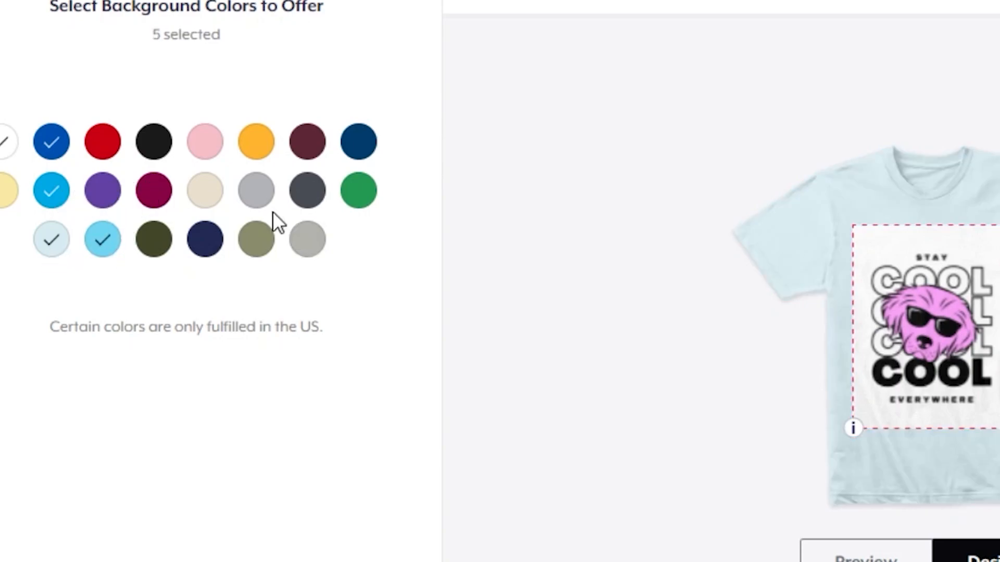
Add grey, orange, pale yellow, maroon, navy, olive and warm grey to the offered colours, trying green but leaving it out
click(255, 206)
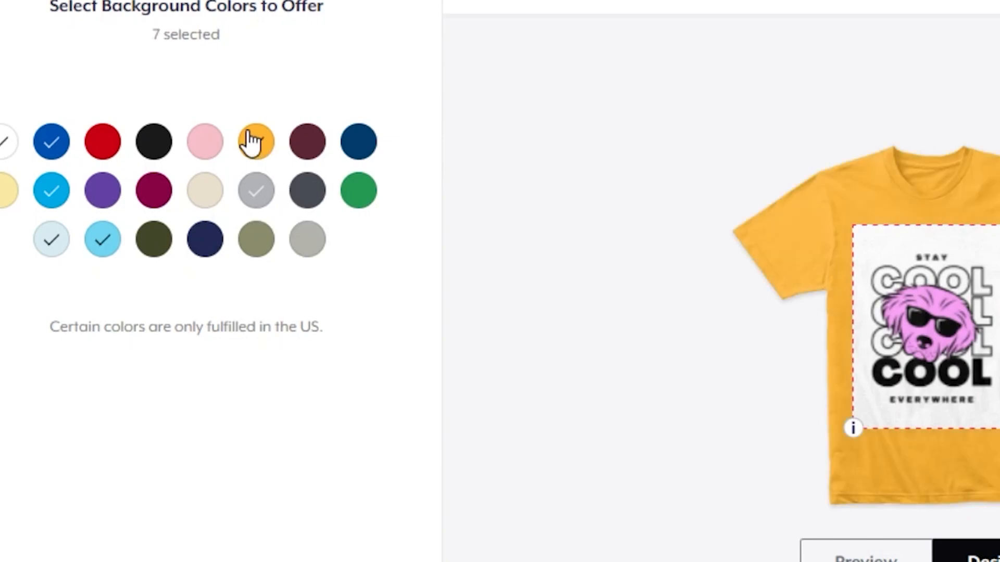
click(367, 201)
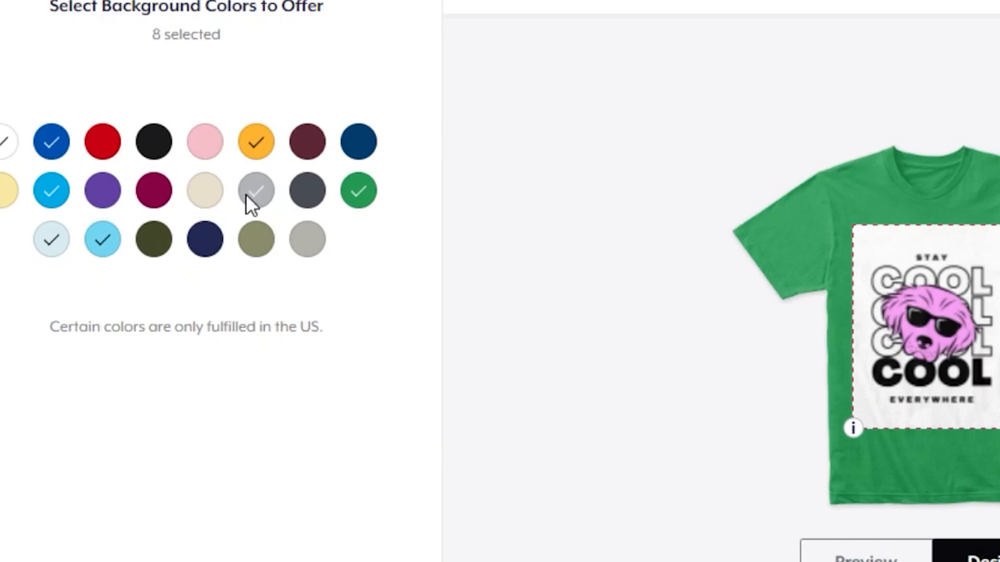
click(352, 191)
click(204, 239)
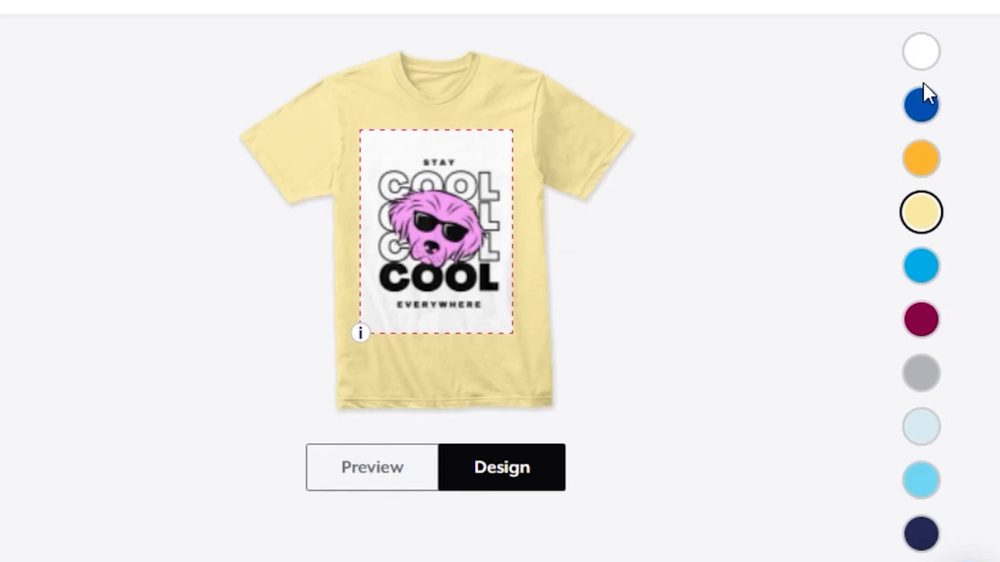
Preview the dog design on the blue, white, maroon, grey and light blue versions of the tee
click(925, 108)
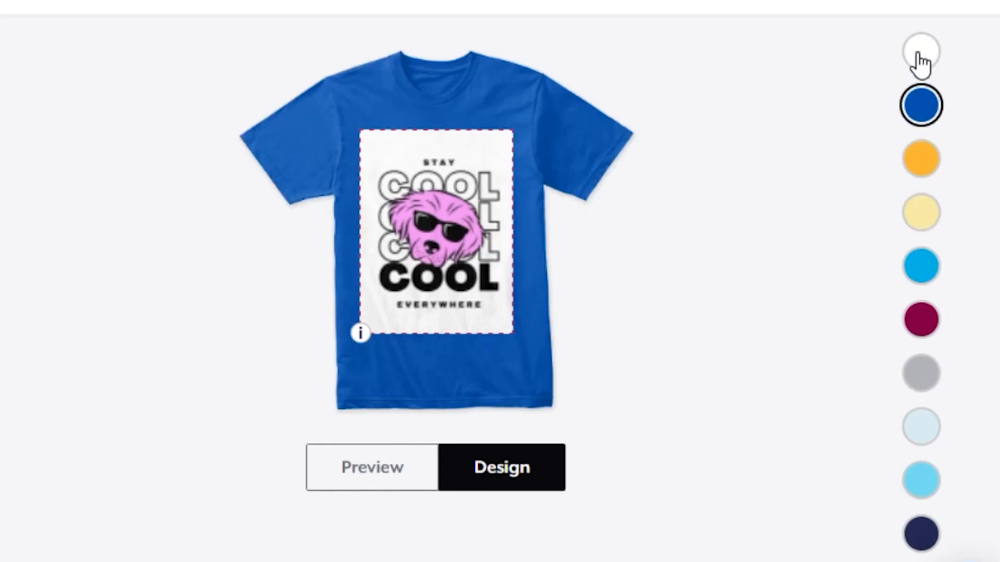
click(919, 61)
click(919, 119)
click(925, 324)
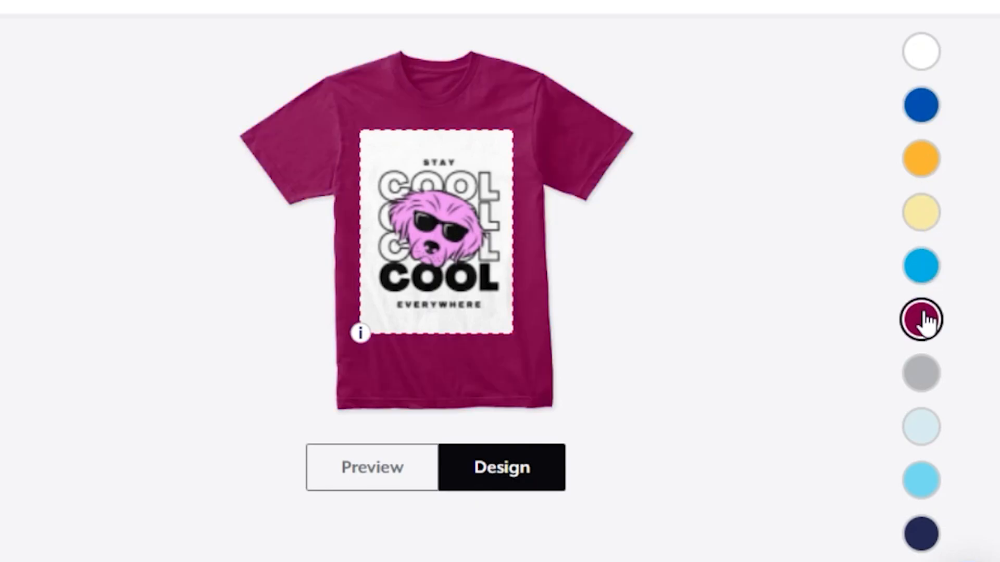
click(922, 386)
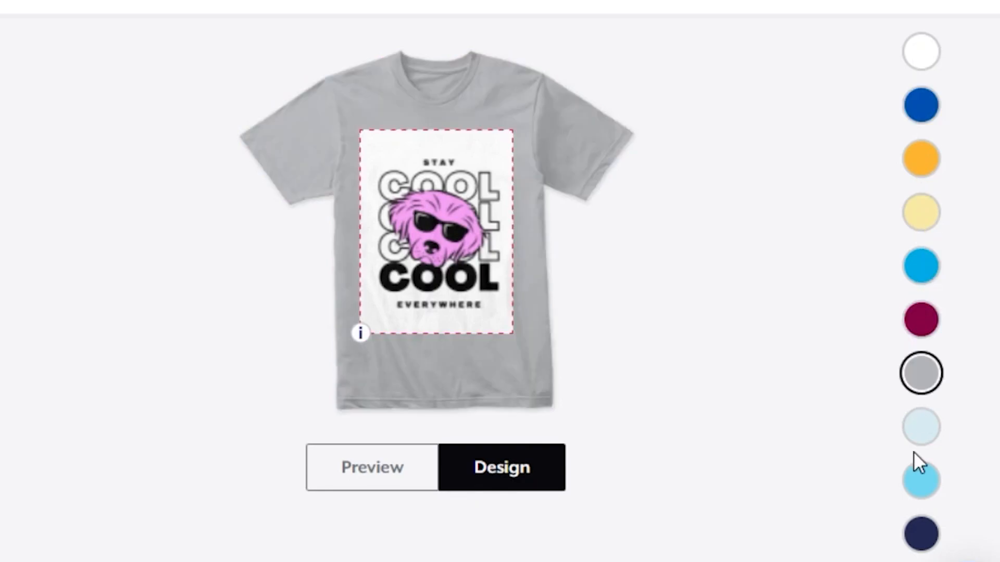
click(918, 489)
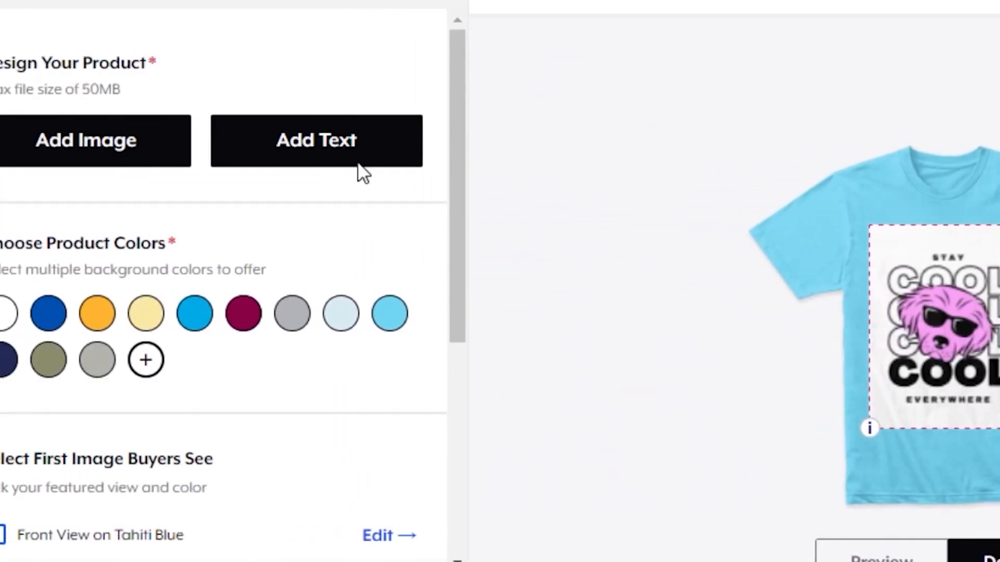
Set the first image buyers see to the front view on White
drag(457, 134, 475, 208)
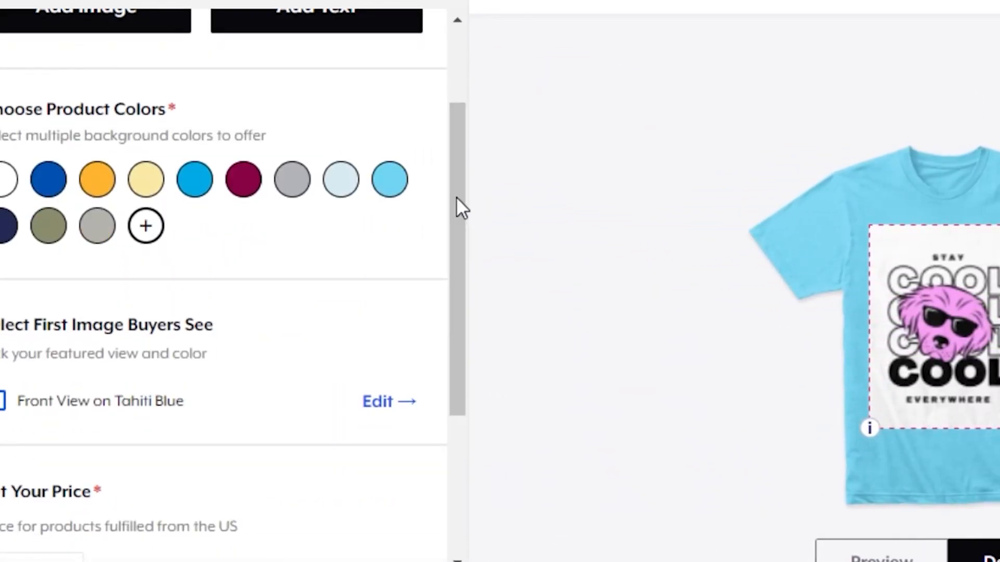
drag(454, 157, 448, 295)
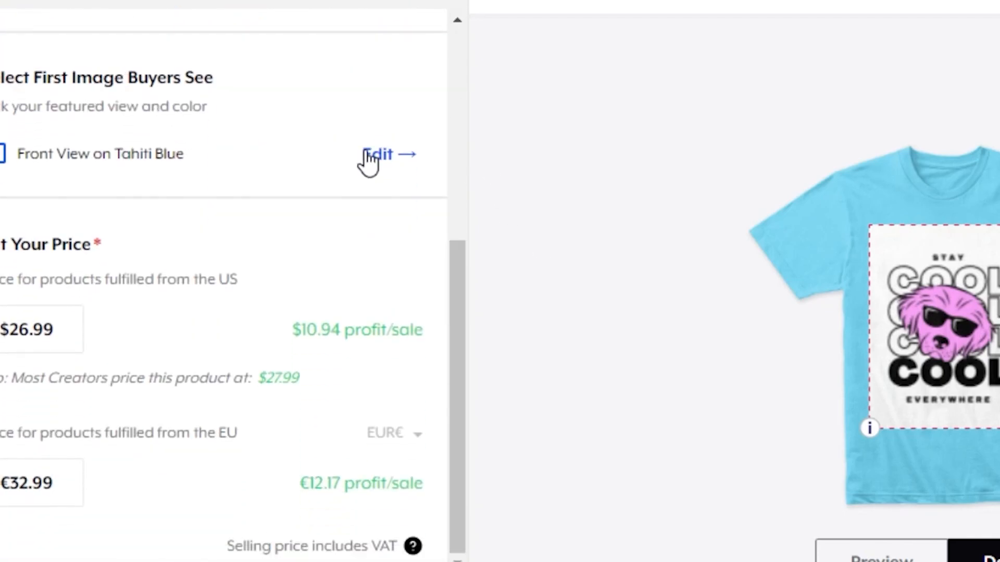
click(377, 156)
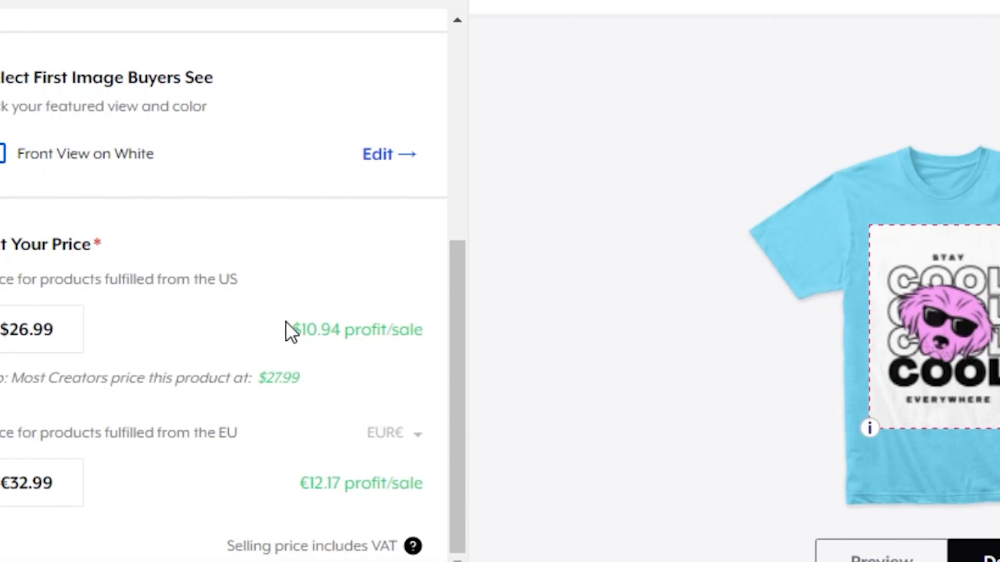
Examine the selling price and profit per sale for products fulfilled from the US and the EU
drag(302, 330, 339, 329)
click(458, 285)
drag(459, 390, 448, 553)
drag(446, 328, 450, 118)
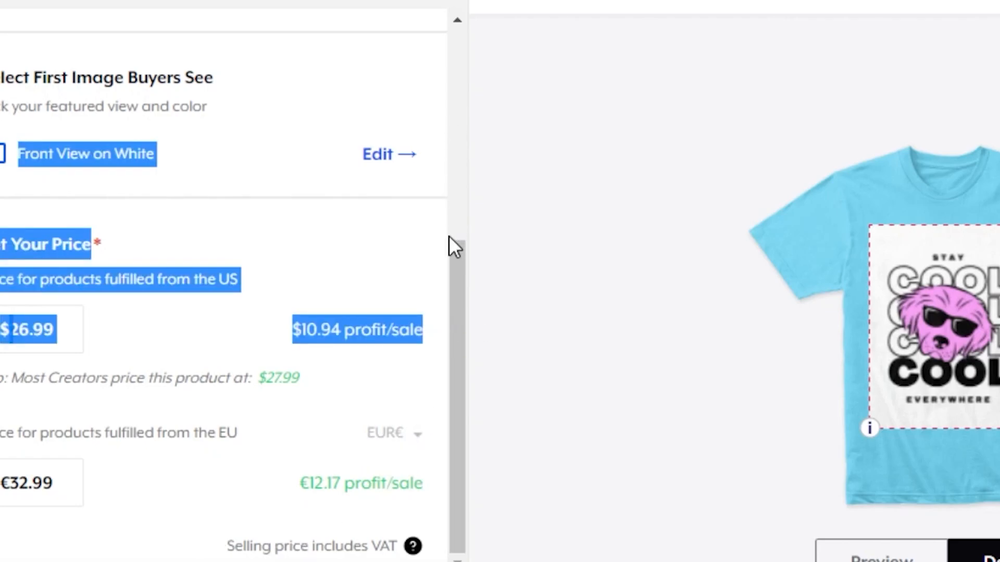
Continue to the additional products based on the design and add the Sticker to the lineup
drag(460, 278, 458, 125)
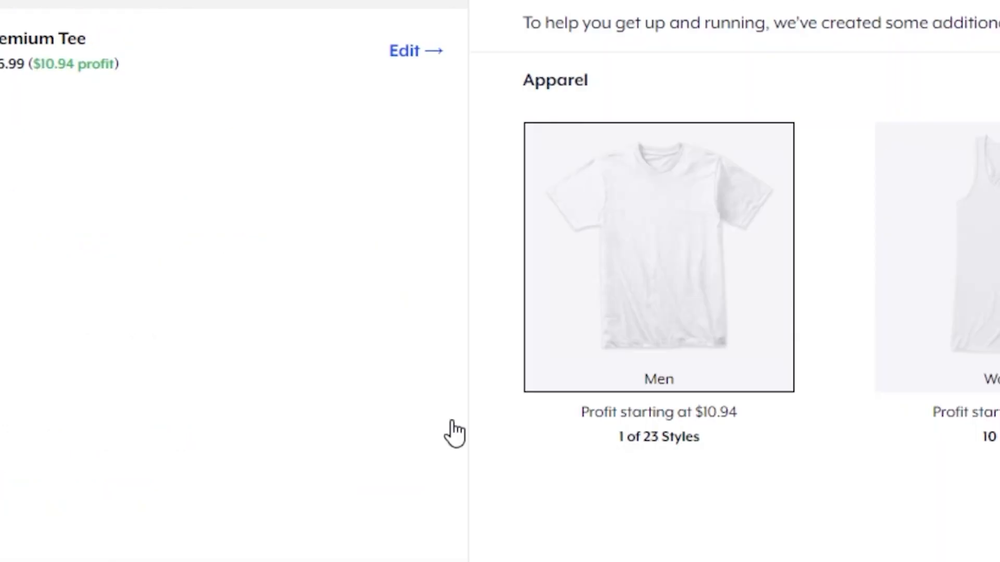
mouse_move(705, 438)
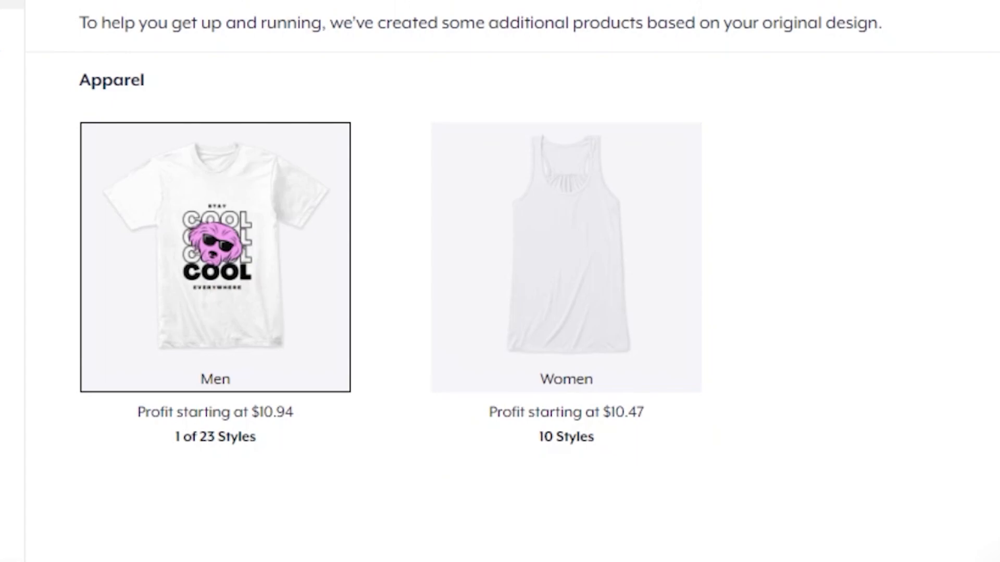
drag(995, 88, 995, 453)
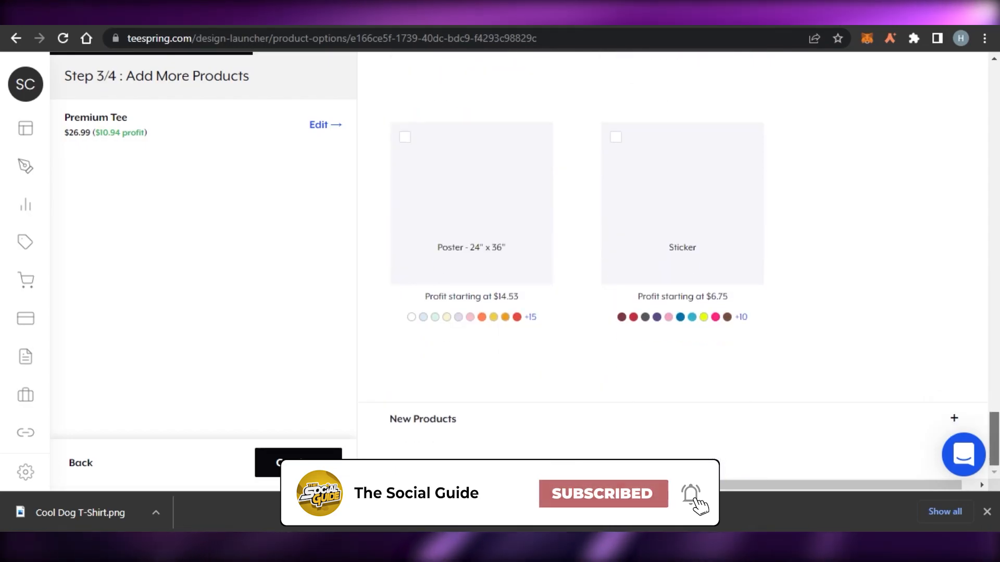
drag(997, 250, 997, 437)
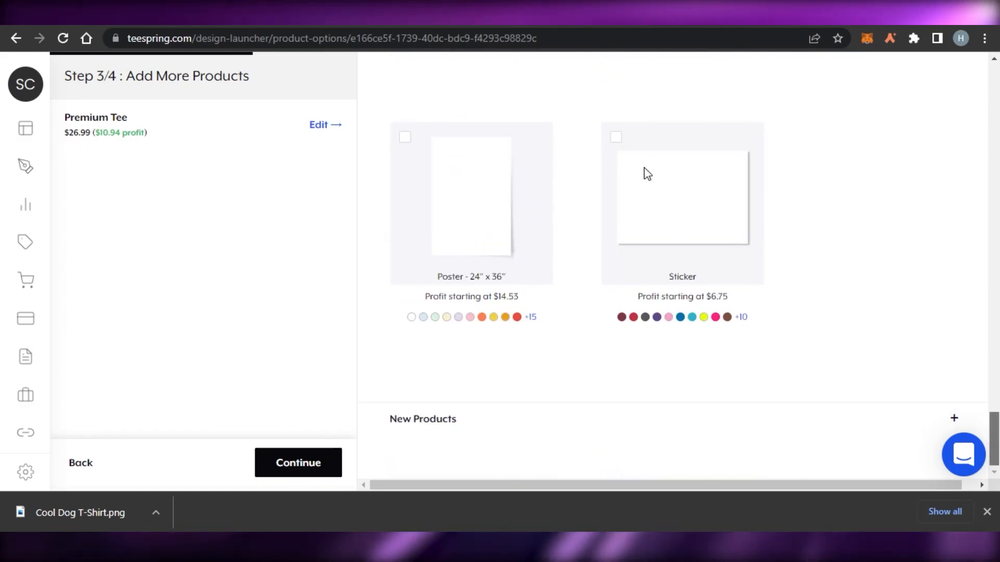
scroll(620, 157, up, 8)
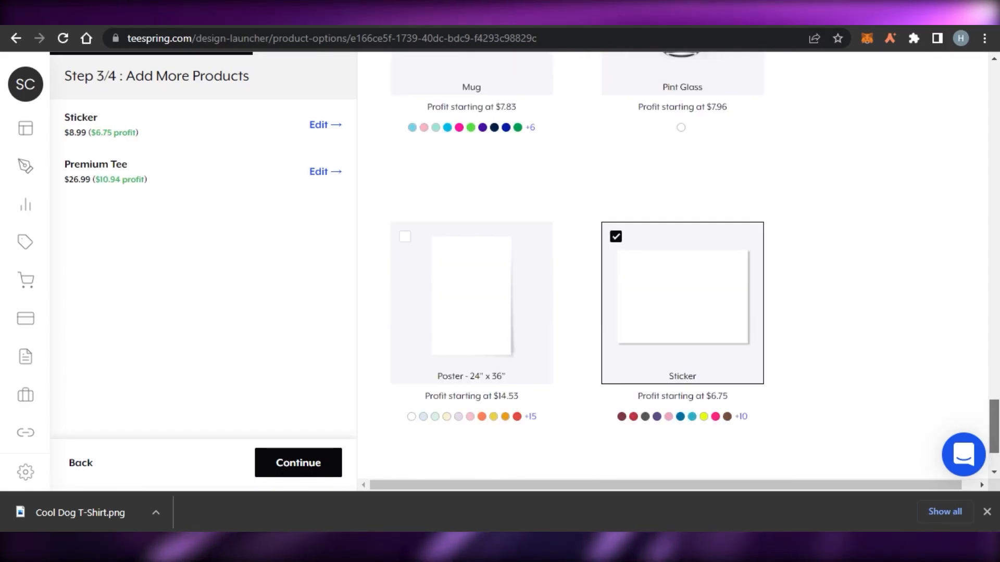
Add the Classic Pullover Hoodie and the Classic Long Sleeve Tee to the selected products
drag(995, 427, 994, 364)
scroll(451, 290, up, 2)
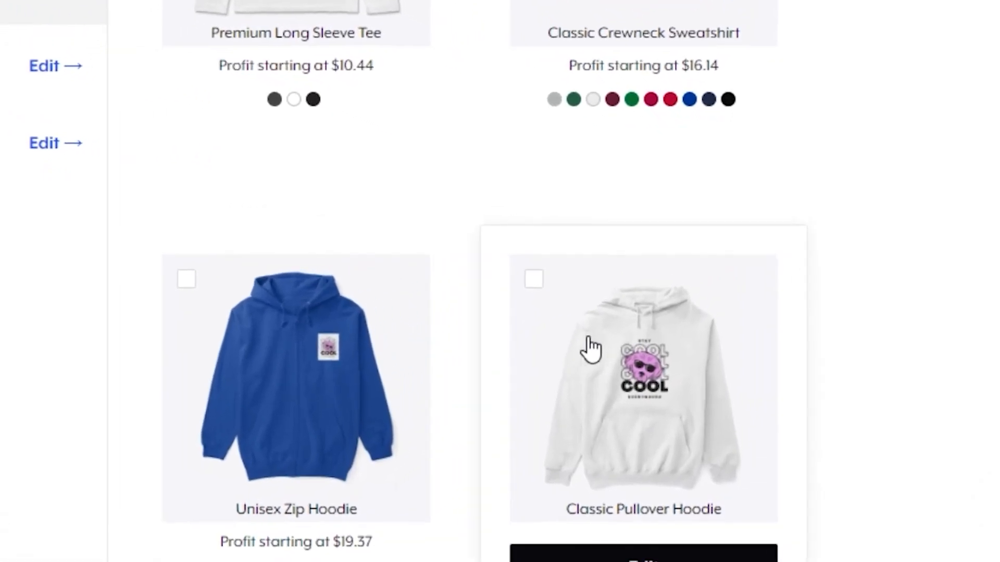
click(510, 290)
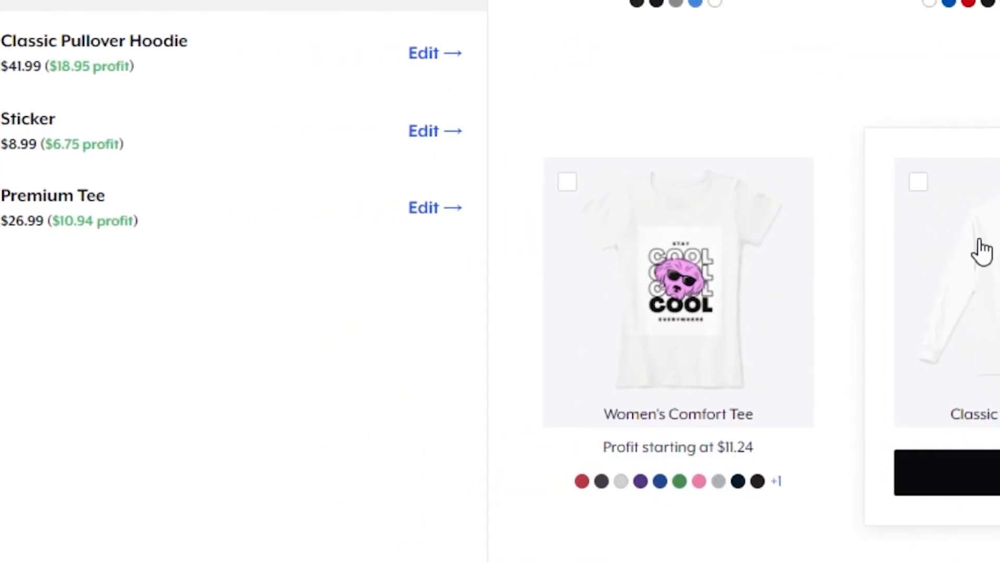
click(917, 183)
scroll(949, 201, up, 5)
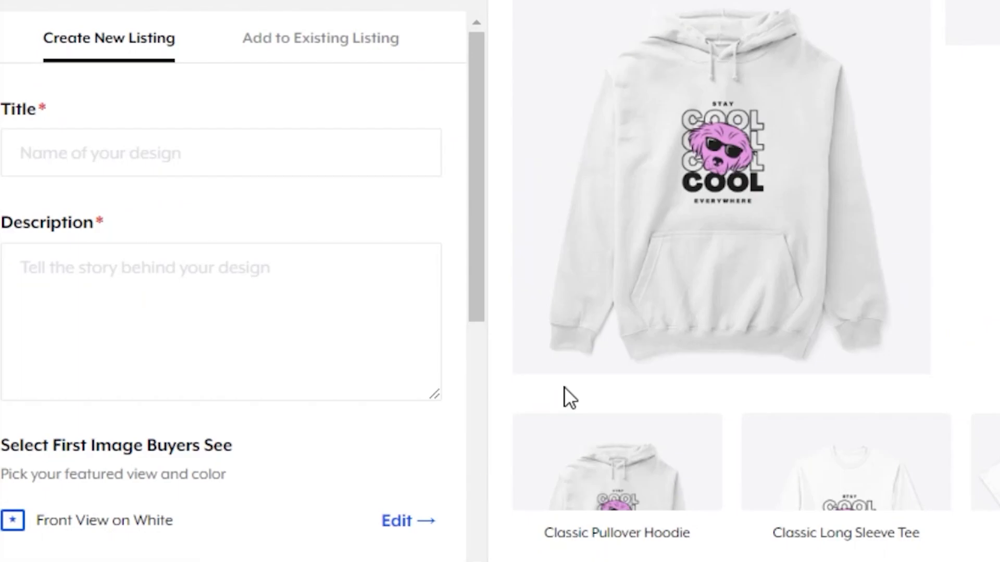
Look through the new listing's fields and title the listing "Cool Dog Hoodie"
drag(480, 89, 453, 435)
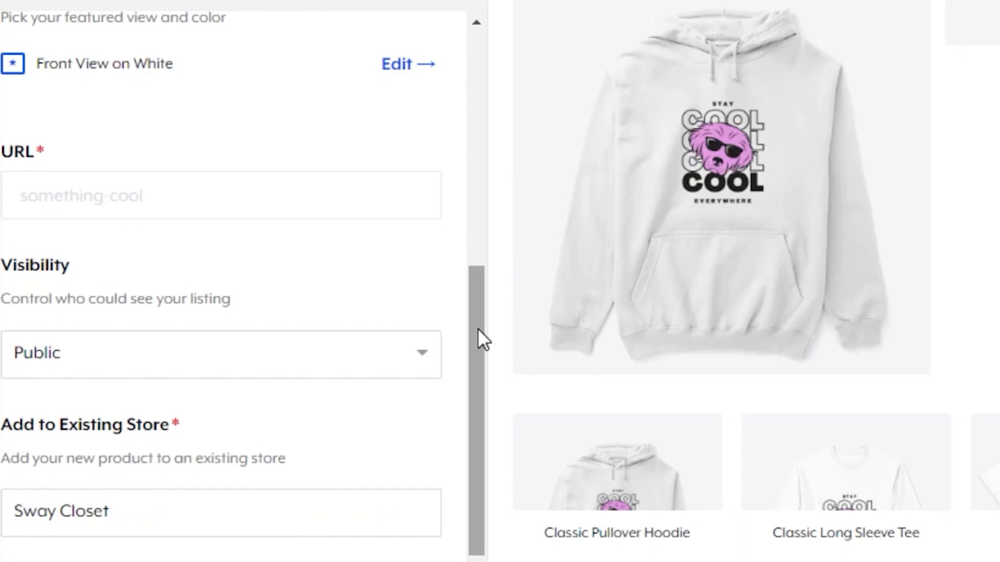
drag(477, 335, 491, 56)
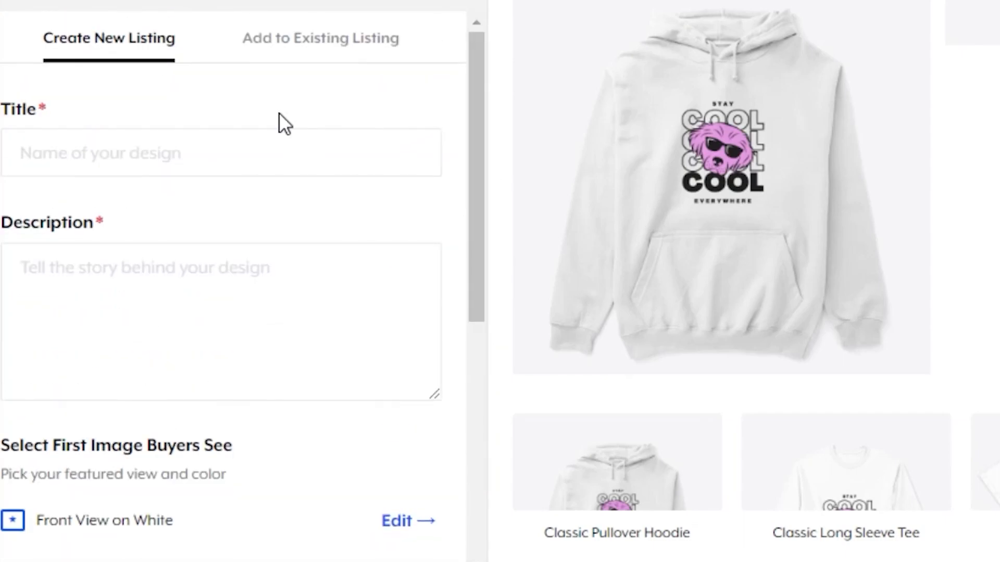
click(86, 155)
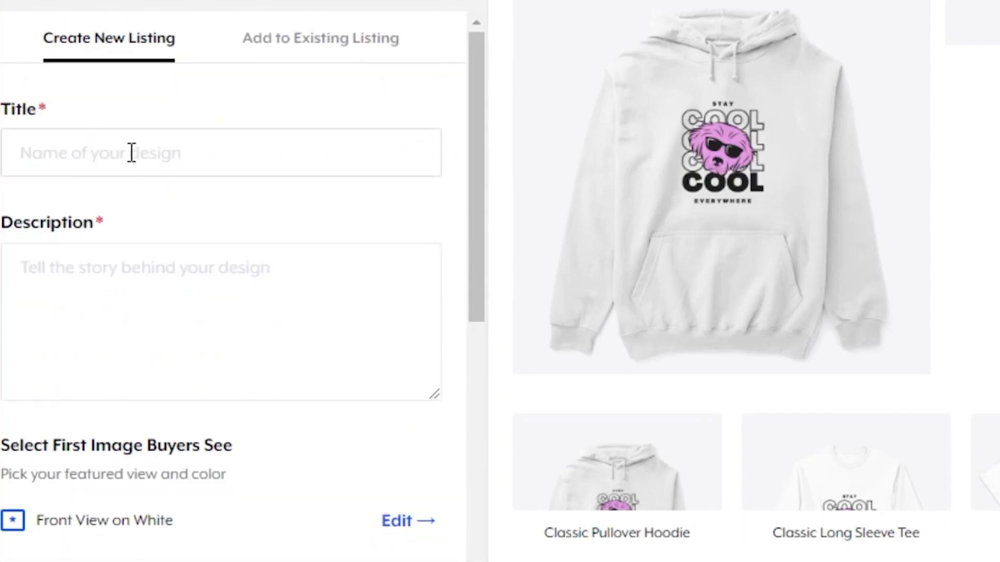
text(Cool Dog Hoodie)
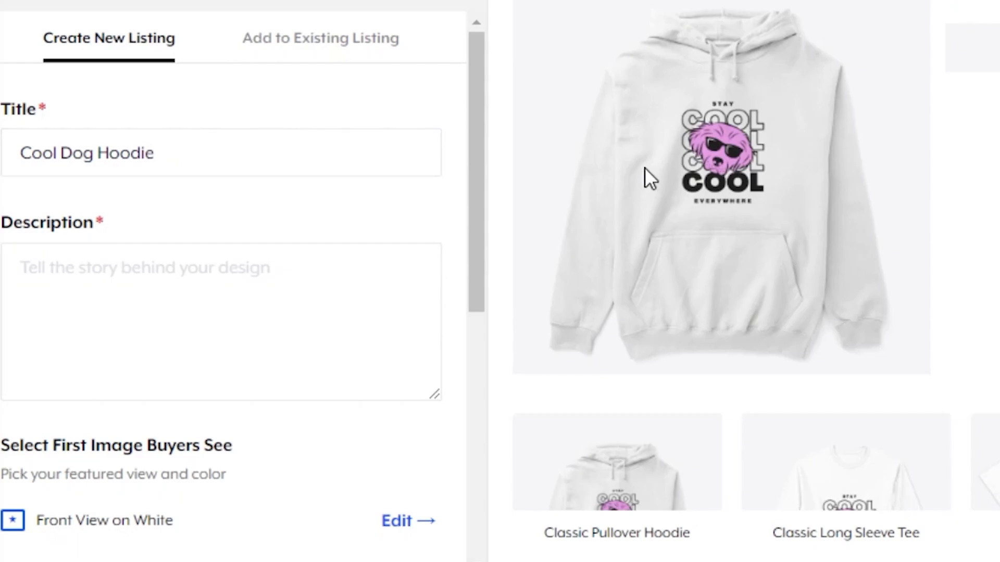
Examine the listing's description field and the URL assigned to the listing
drag(476, 61, 459, 76)
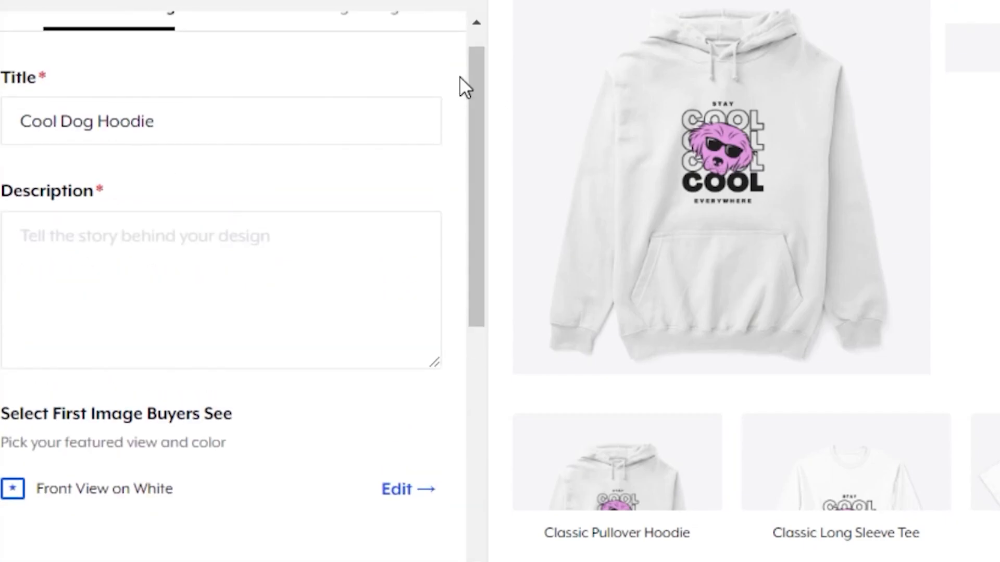
drag(472, 158, 488, 136)
click(168, 284)
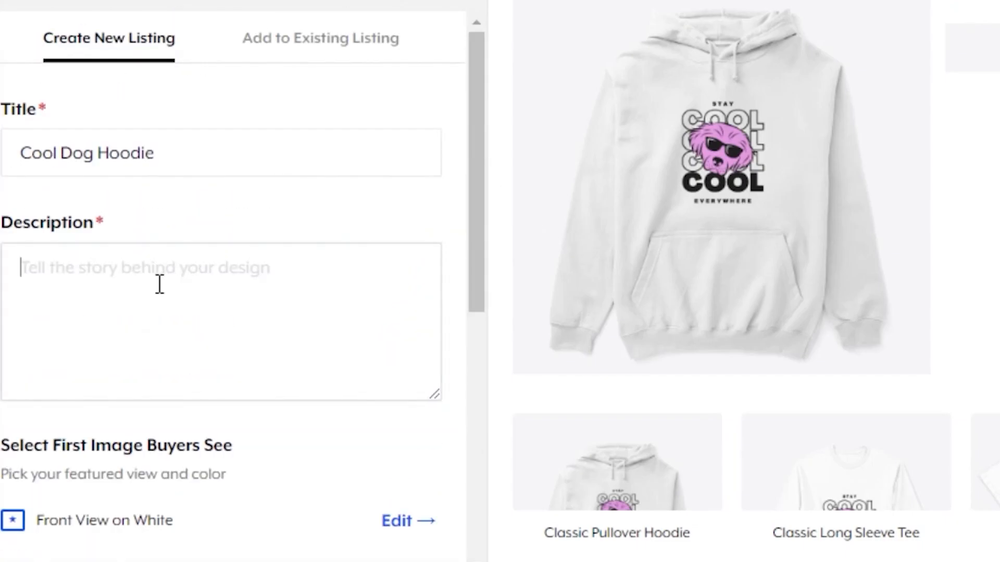
drag(485, 93, 483, 134)
scroll(7, 73, down, 5)
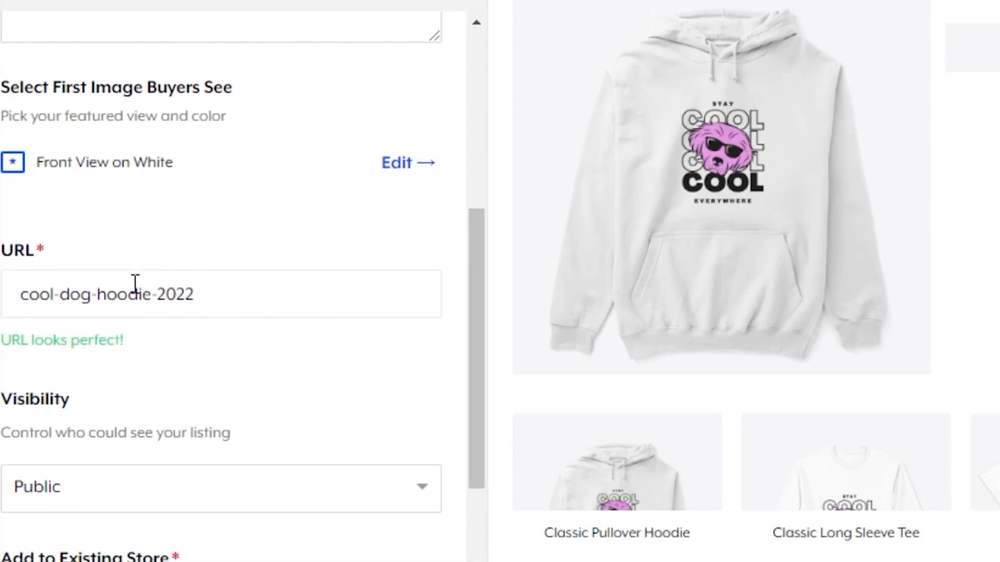
drag(20, 304, 218, 280)
click(213, 291)
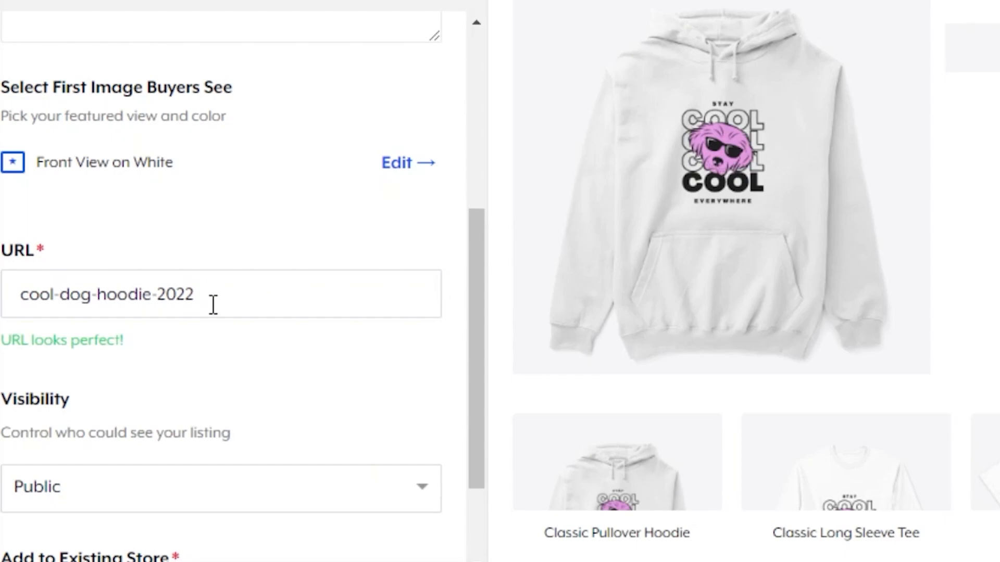
drag(195, 307, 7, 320)
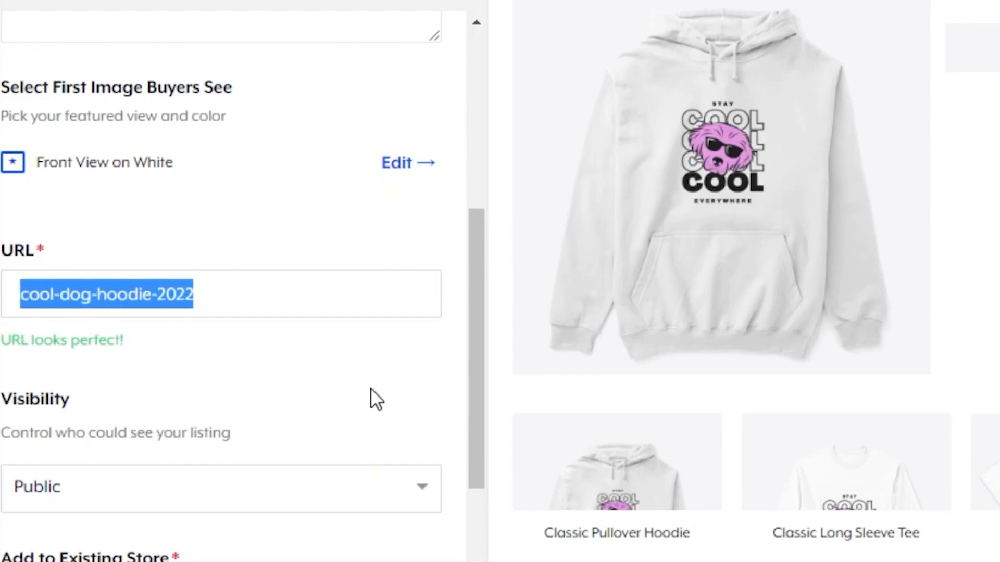
Set the listing's visibility to Private
drag(469, 351, 476, 428)
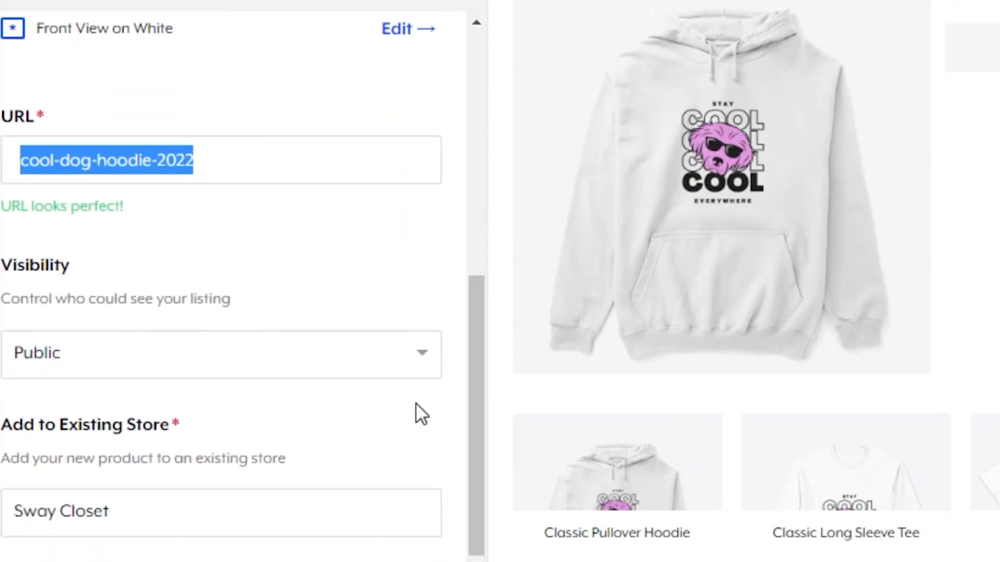
click(380, 361)
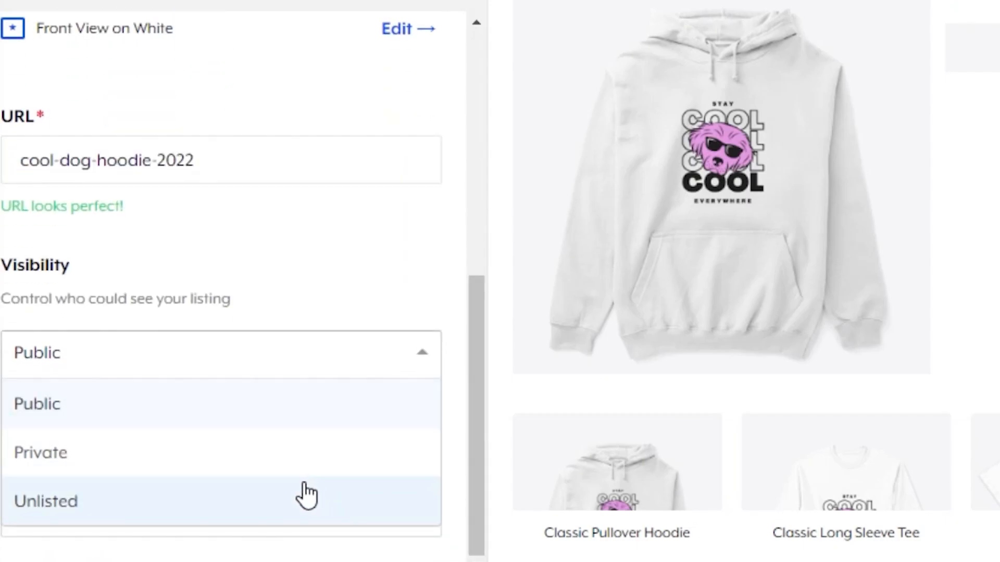
click(258, 461)
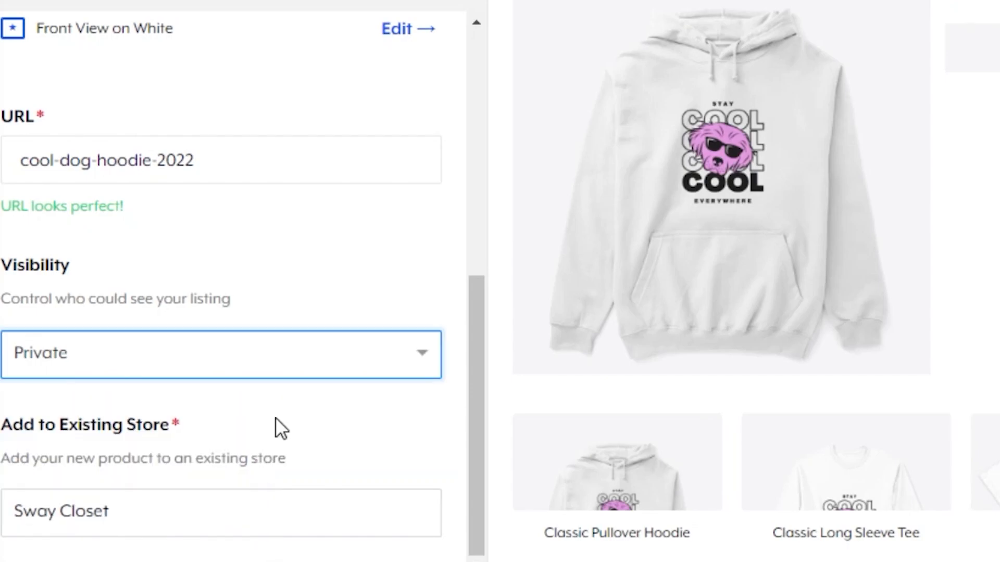
Enter "dexcription...." as the listing's description
drag(471, 335, 479, 500)
drag(473, 367, 442, 250)
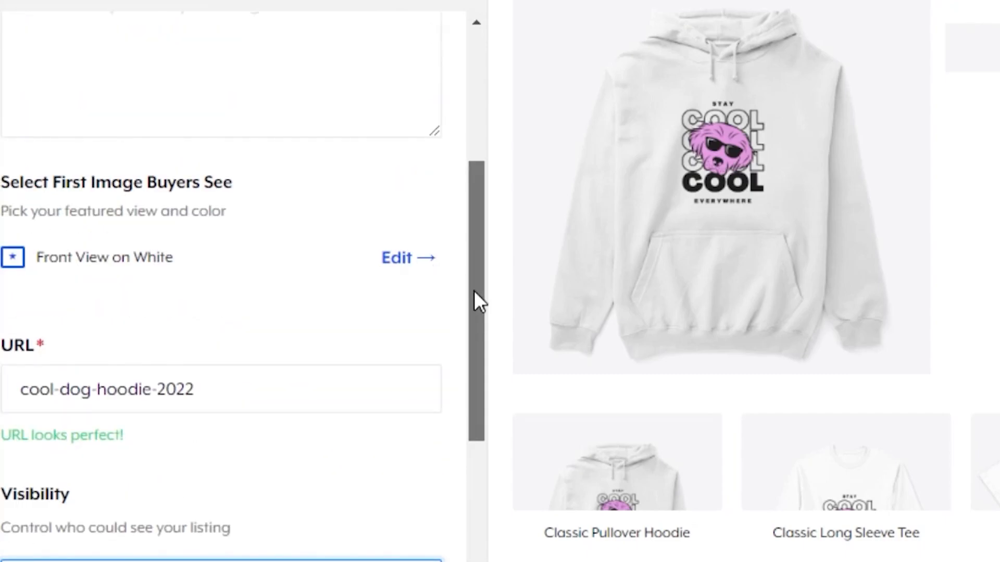
drag(474, 308, 471, 166)
click(188, 287)
text(dexcription....)
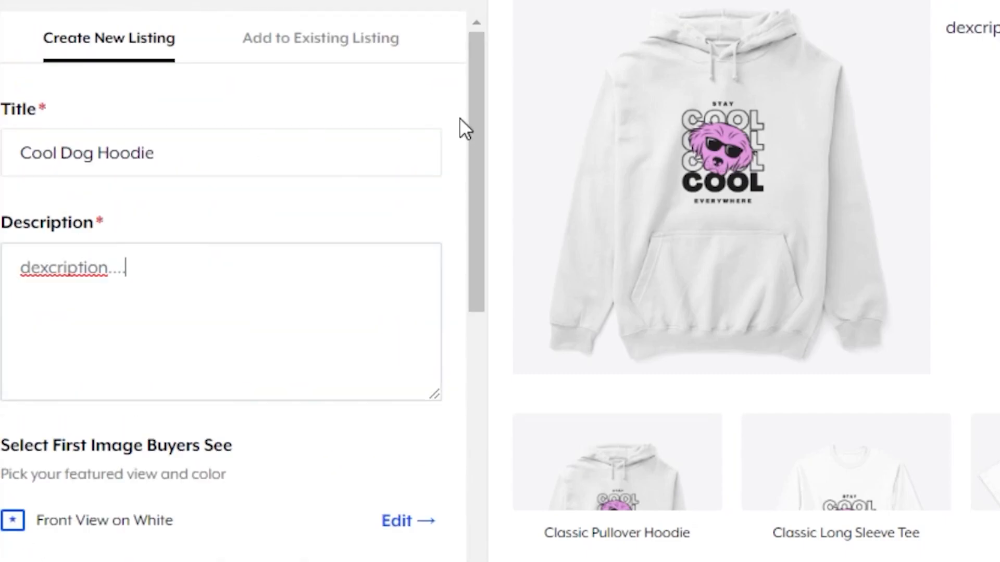
Publish the listing to the Sway Closet store and look over the suggested follow-up resources
drag(476, 116, 423, 551)
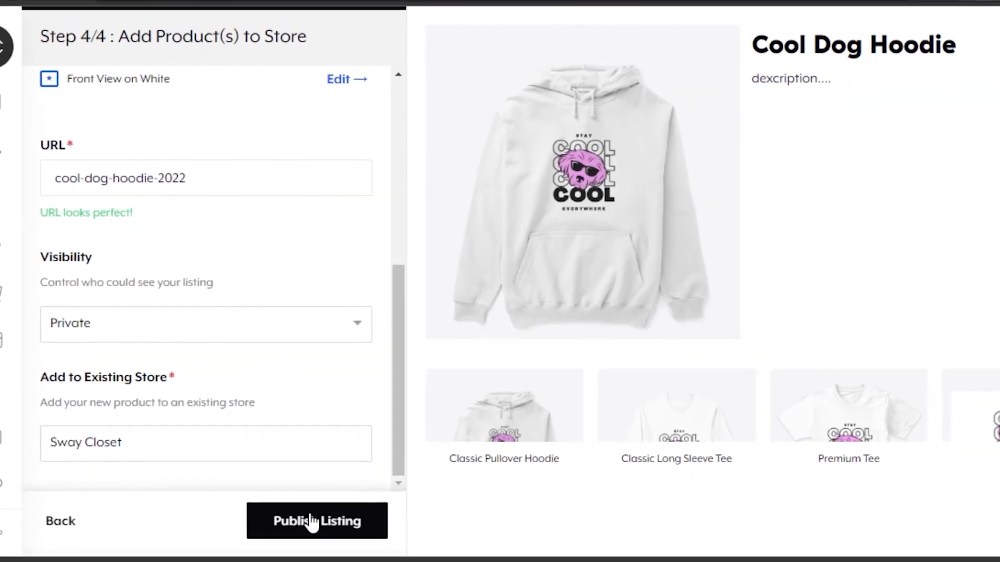
click(310, 527)
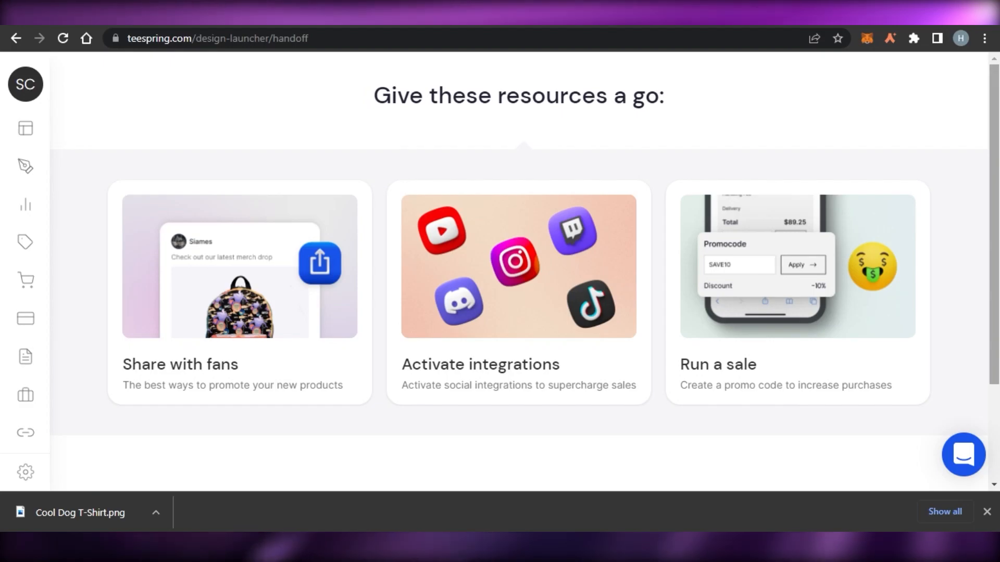
scroll(776, 399, down, 3)
scroll(521, 260, up, 3)
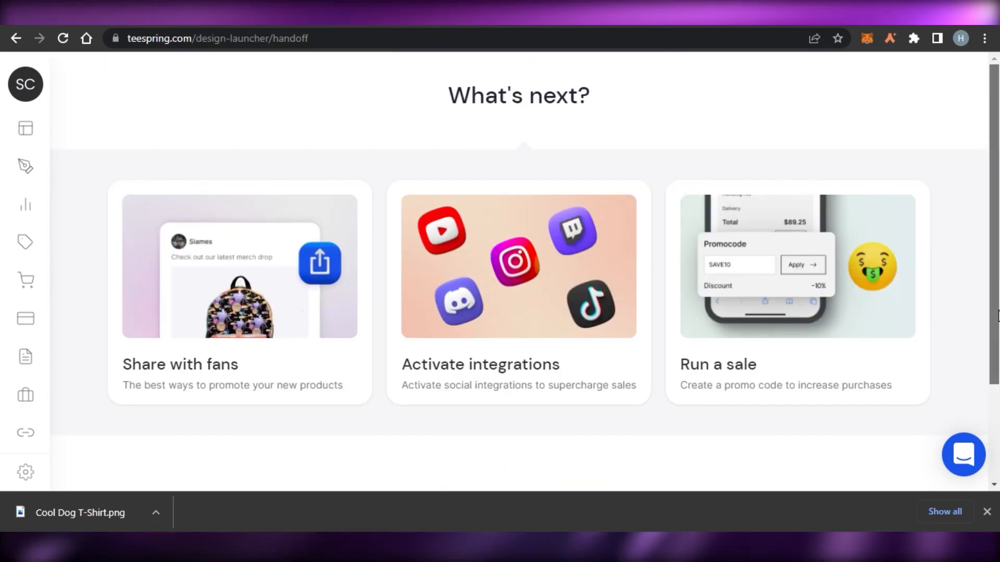
scroll(520, 261, down, 3)
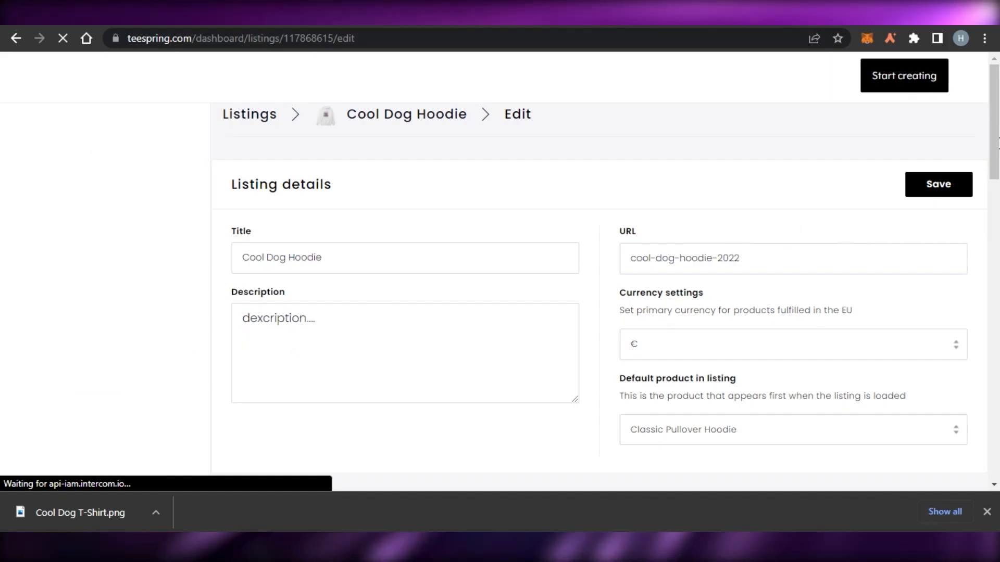
Examine the US and EU prices and the product images of each product in the published listing
scroll(599, 313, down, 15)
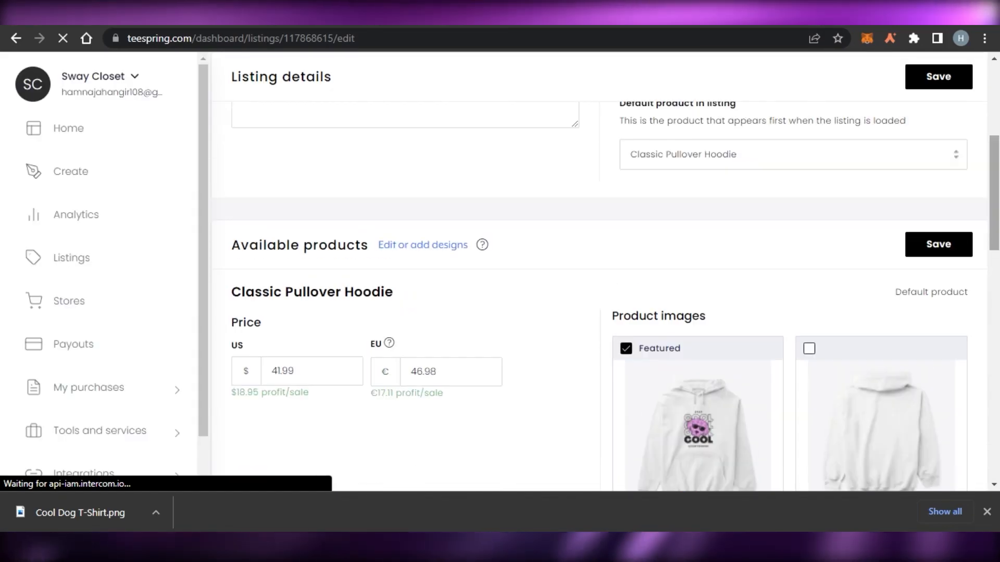
scroll(998, 375, down, 10)
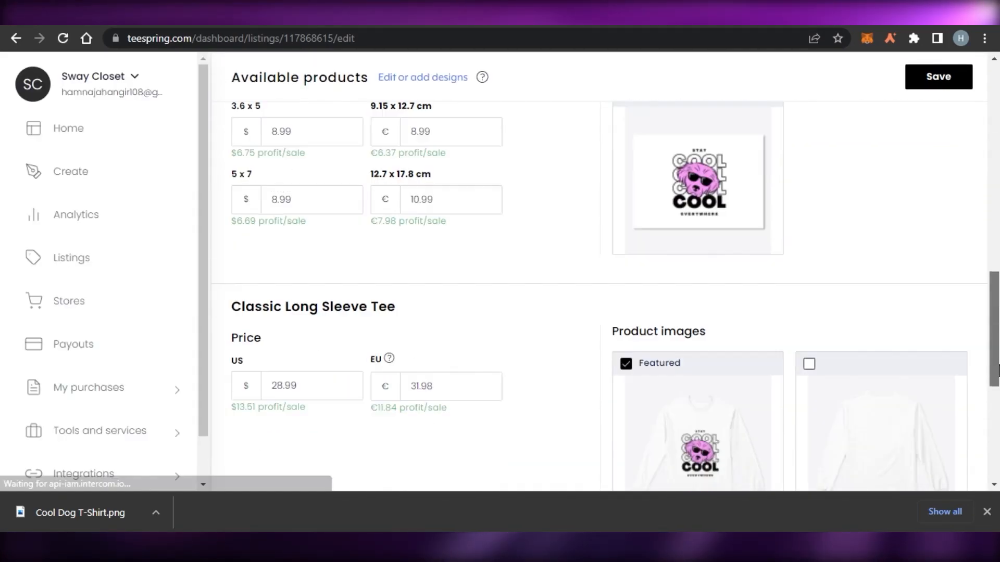
scroll(998, 375, down, 5)
scroll(996, 354, up, 10)
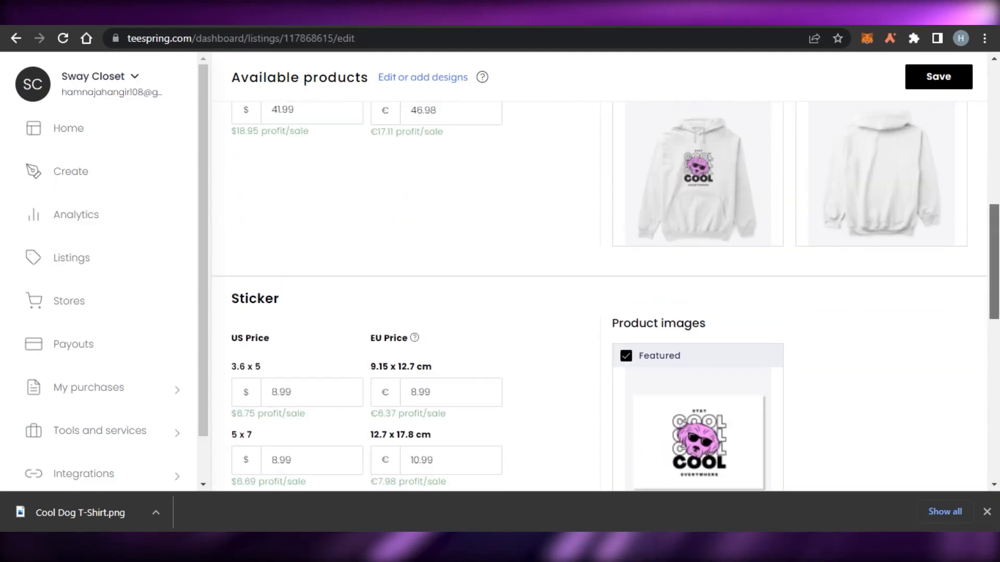
scroll(994, 341, down, 4)
scroll(994, 341, up, 15)
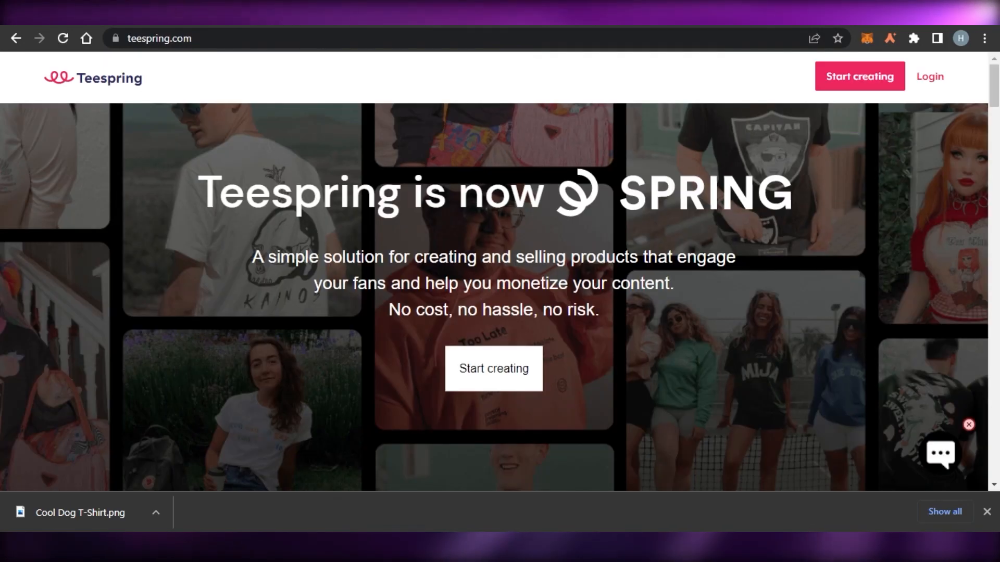
drag(995, 99, 998, 41)
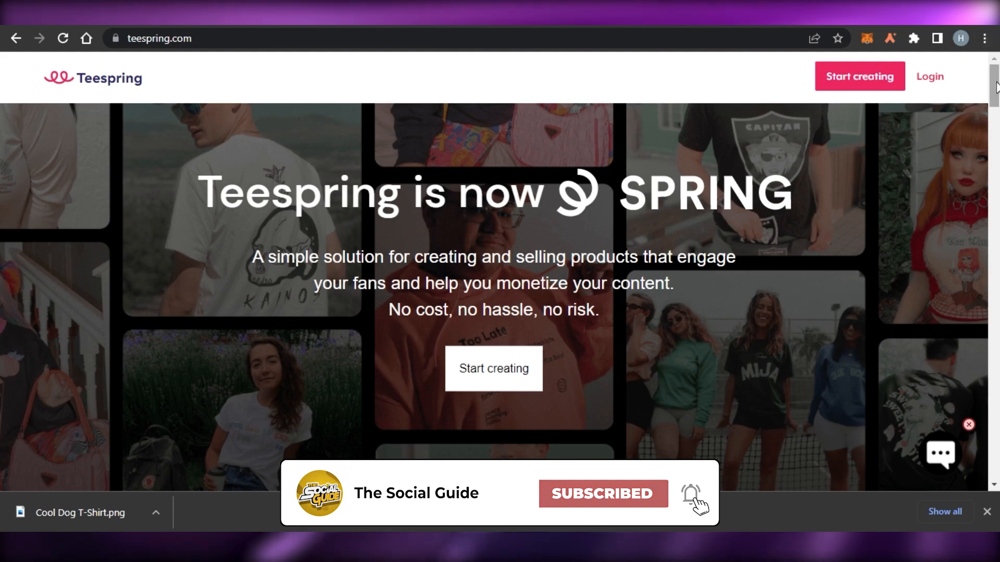